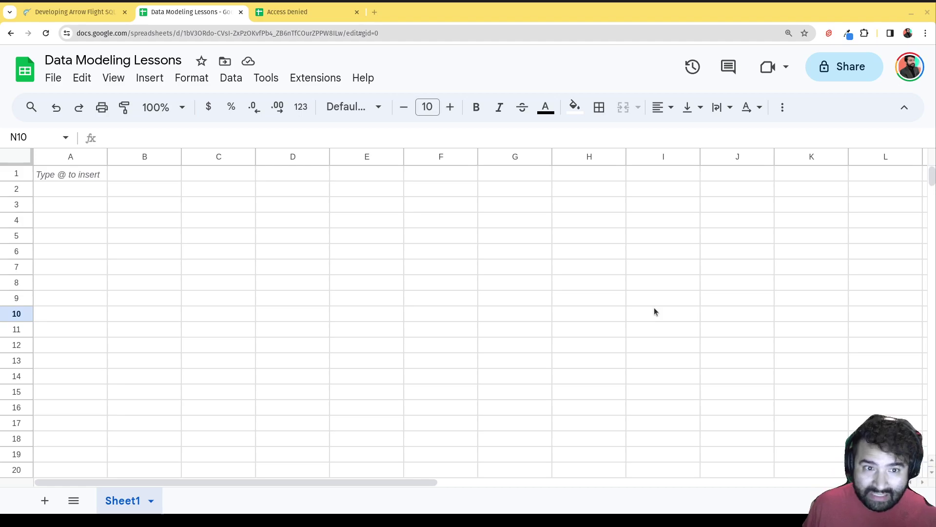
- Enter the headers First_name, Last_name and birthdate in A1 through C1
click(84, 172)
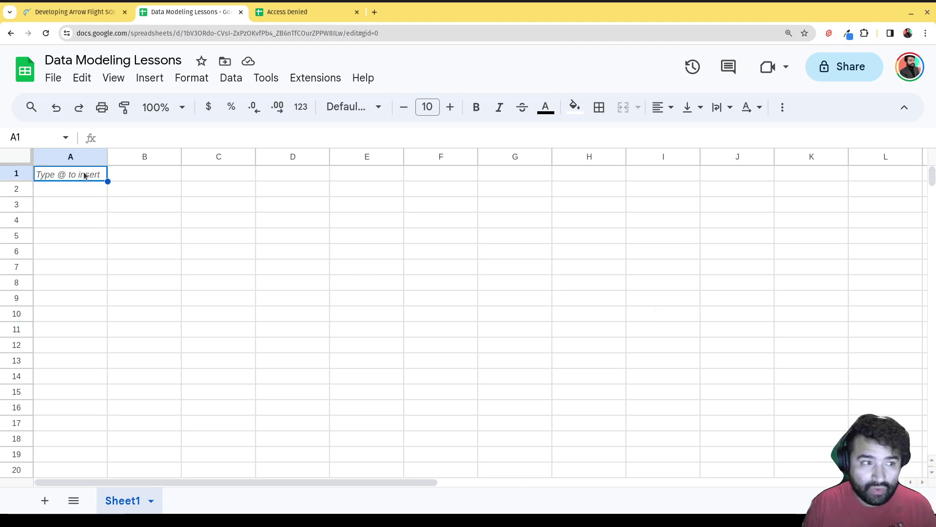
text(First_name)
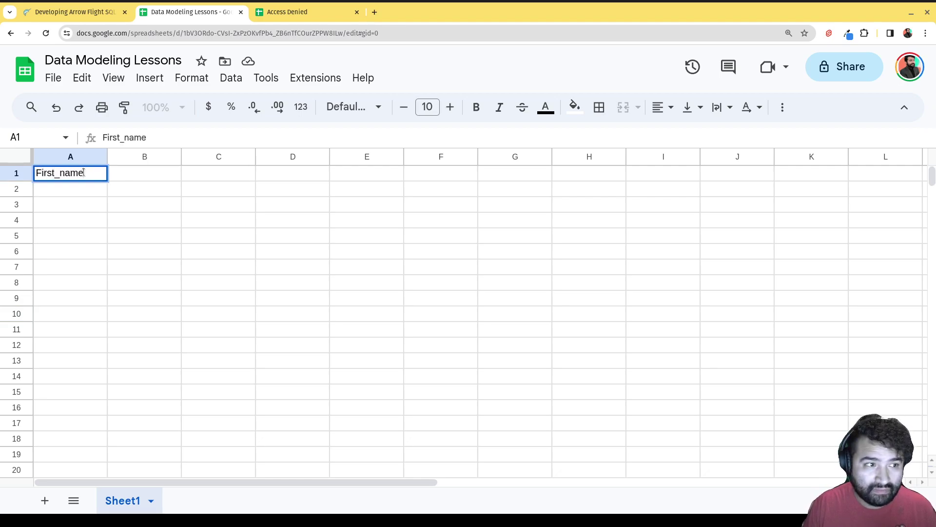
key(Tab)
text(Last_name)
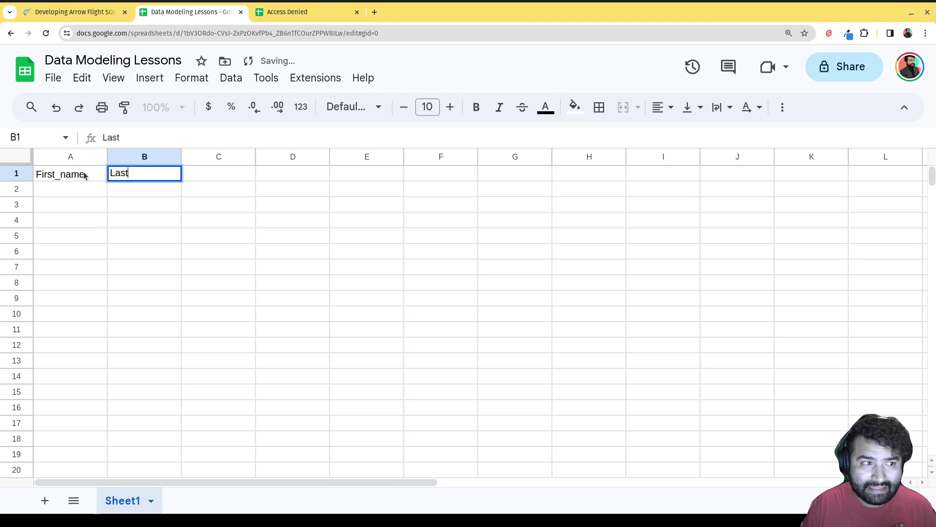
key(Tab)
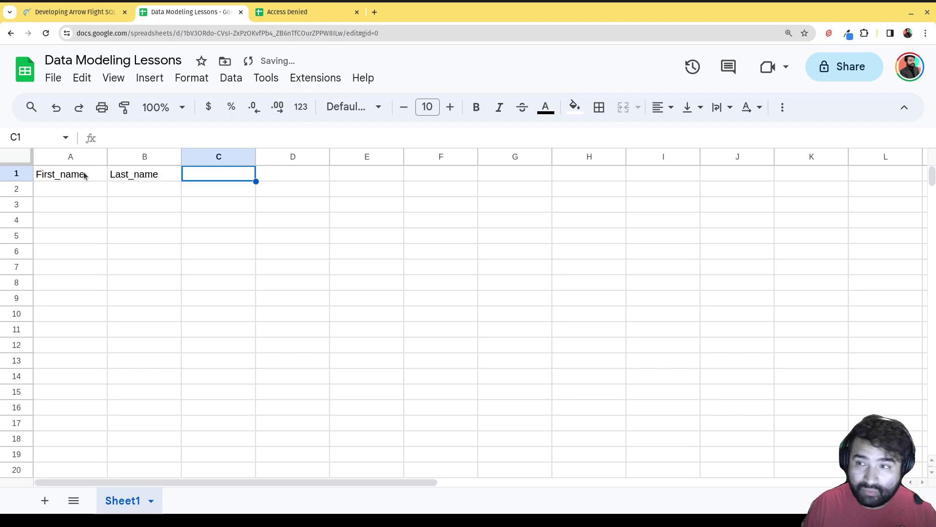
text(birthdate)
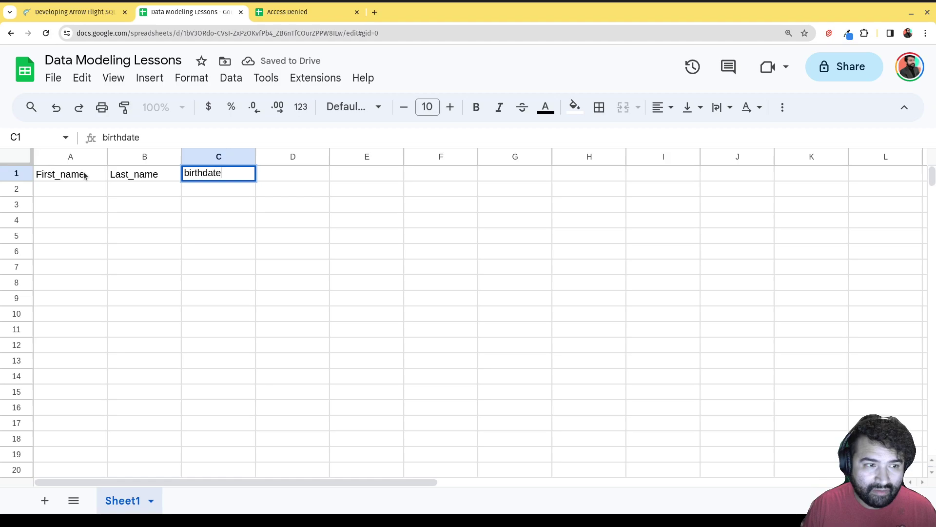
key(Tab)
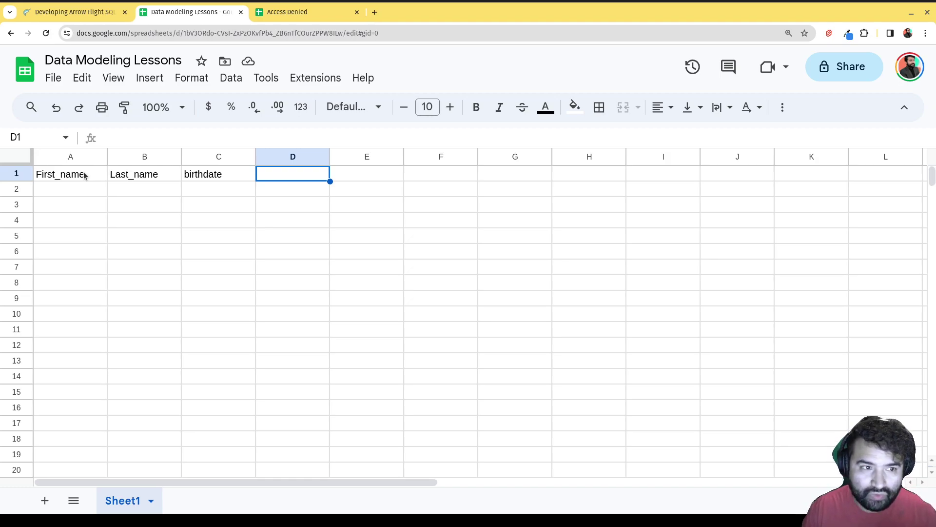
- Replace a draft mailbox-colour header with parent1_name in D1, and add parent2_name in E1
text(co)
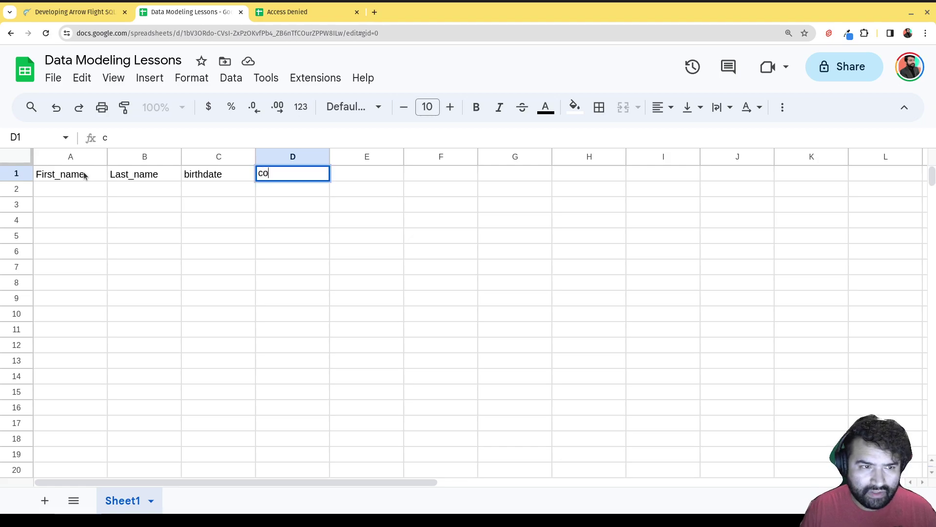
text(lor_of)
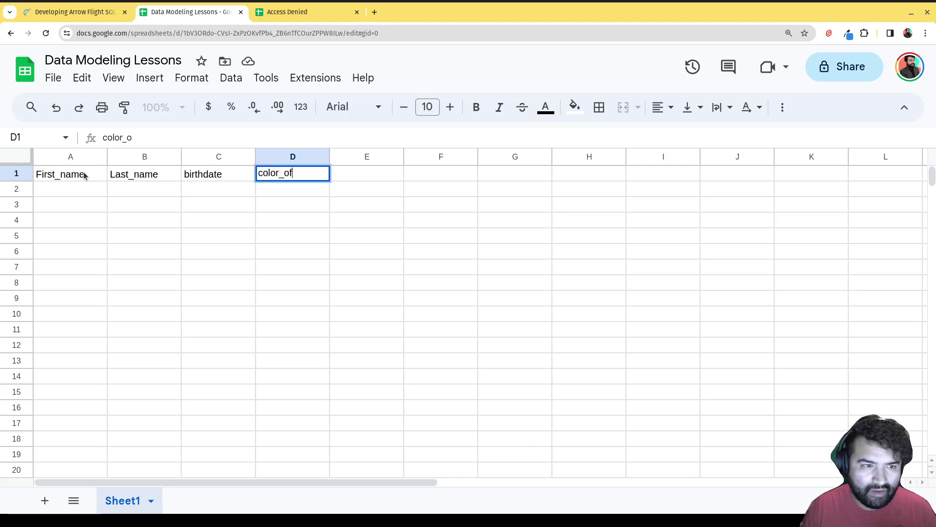
text(_their)
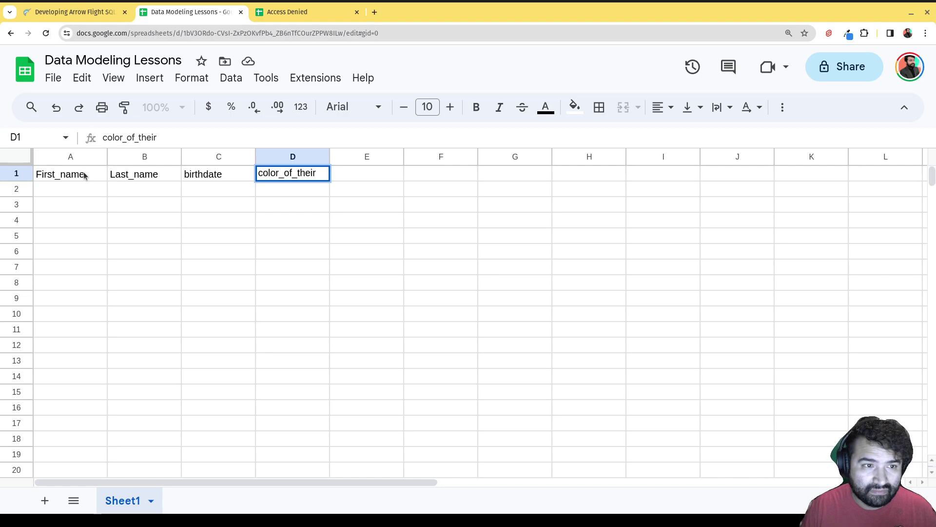
text(_mailbox)
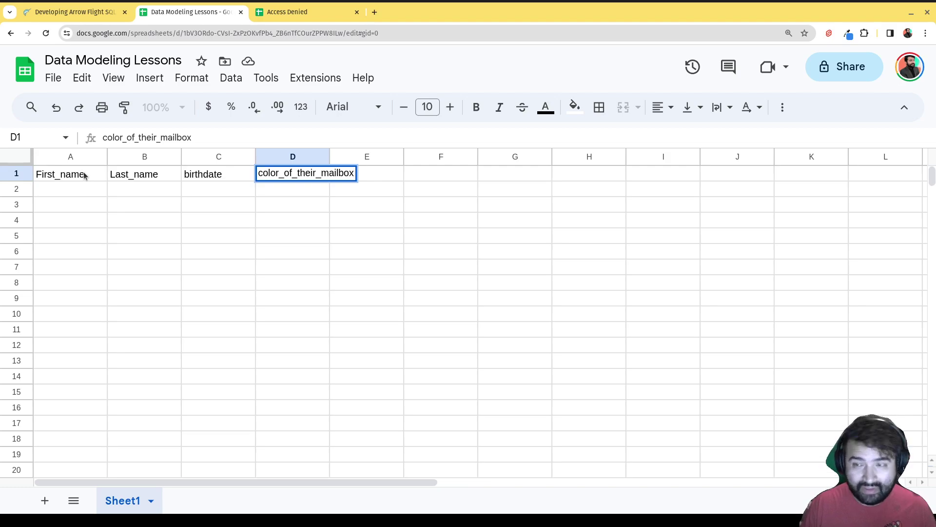
key(BackSpace)
key(BackSpace)
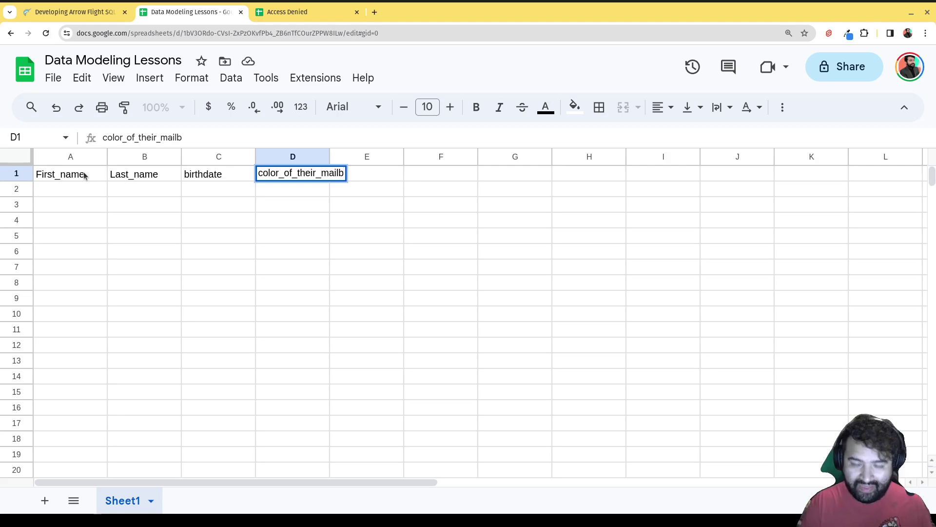
key(BackSpace)
key(BackSpace)
key(BackSpace)
key(BackSpace)
key(BackSpace)
key(BackSpace)
key(BackSpace)
key(BackSpace)
key(BackSpace)
key(BackSpace)
key(BackSpace)
key(BackSpace)
key(BackSpace)
key(BackSpace)
key(BackSpace)
key(BackSpace)
key(BackSpace)
key(BackSpace)
key(BackSpace)
key(BackSpace)
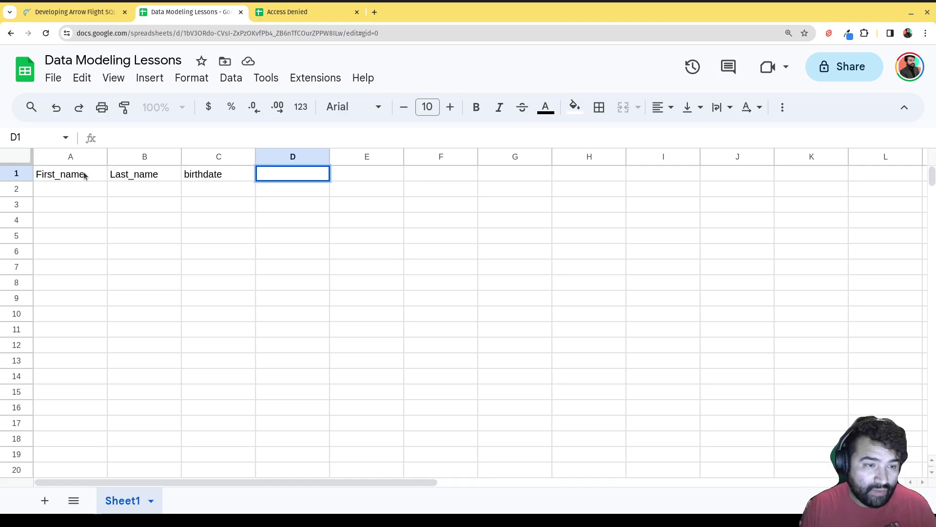
text(m)
key(BackSpace)
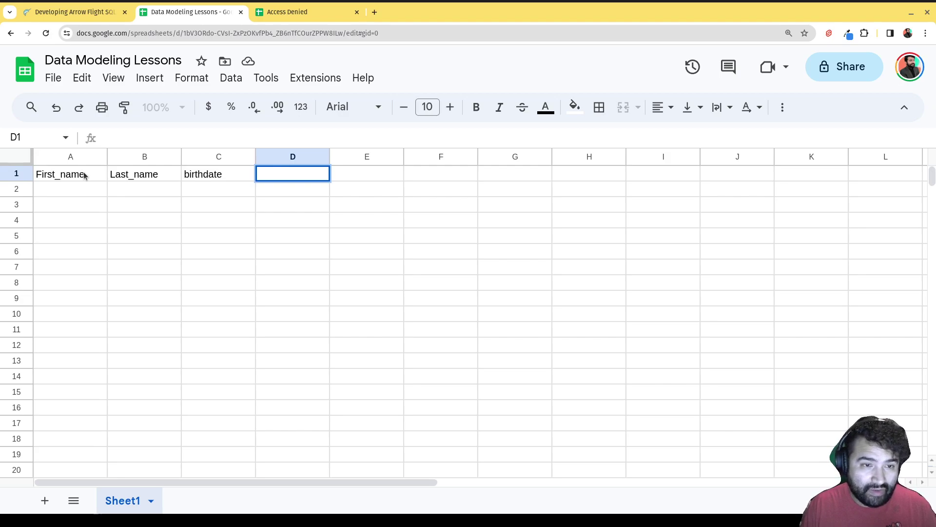
text(part)
key(BackSpace)
key(BackSpace)
key(BackSpace)
key(BackSpace)
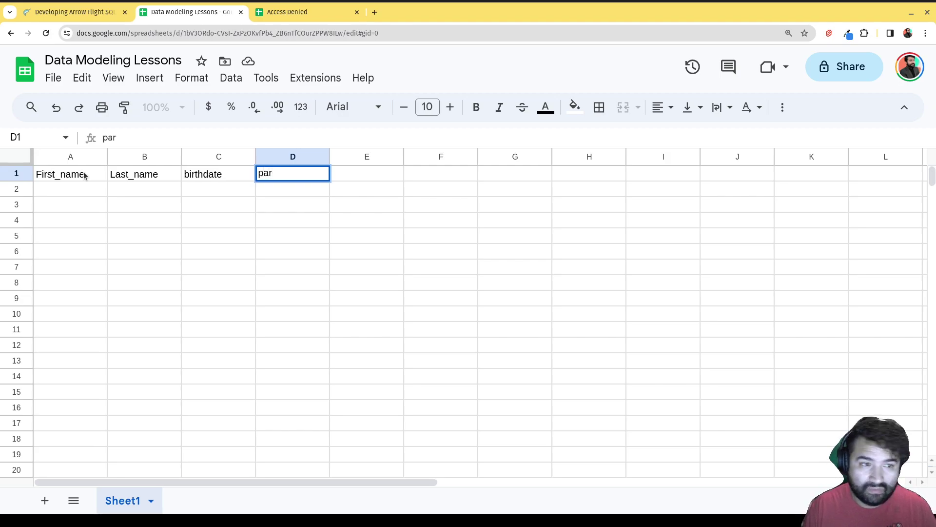
text(parent)
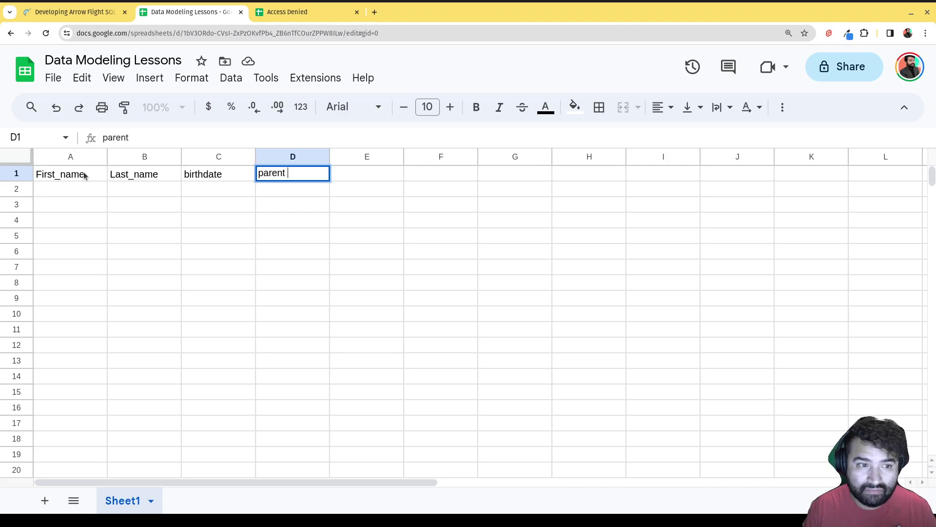
key(BackSpace)
text(1)
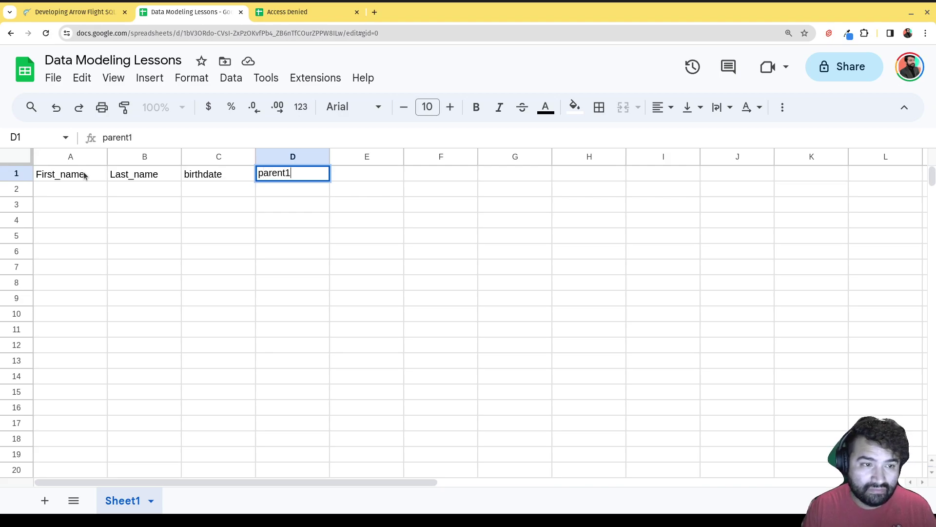
text(_name)
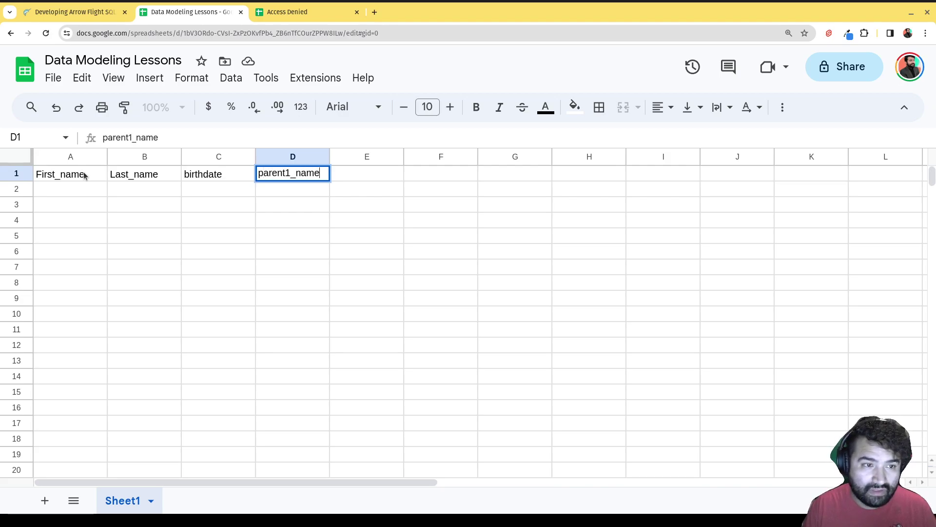
key(Tab)
text(parent)
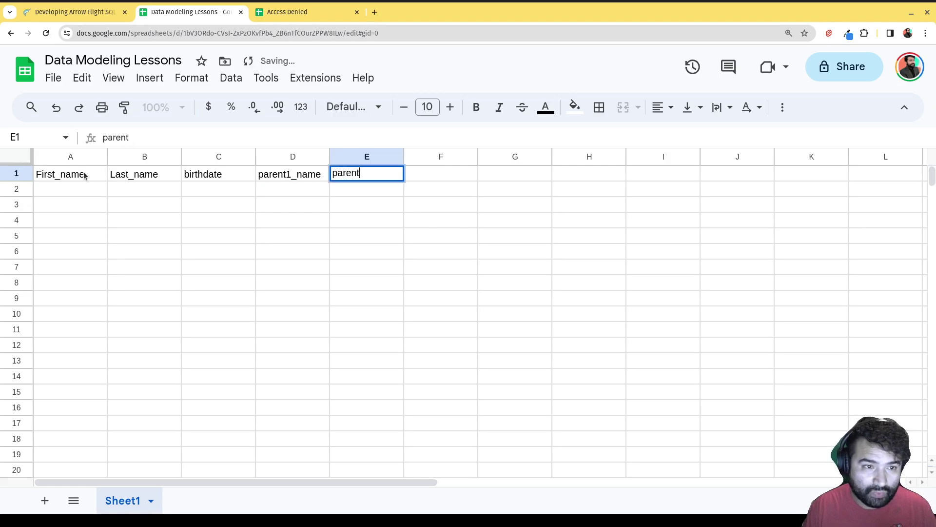
text(2_name)
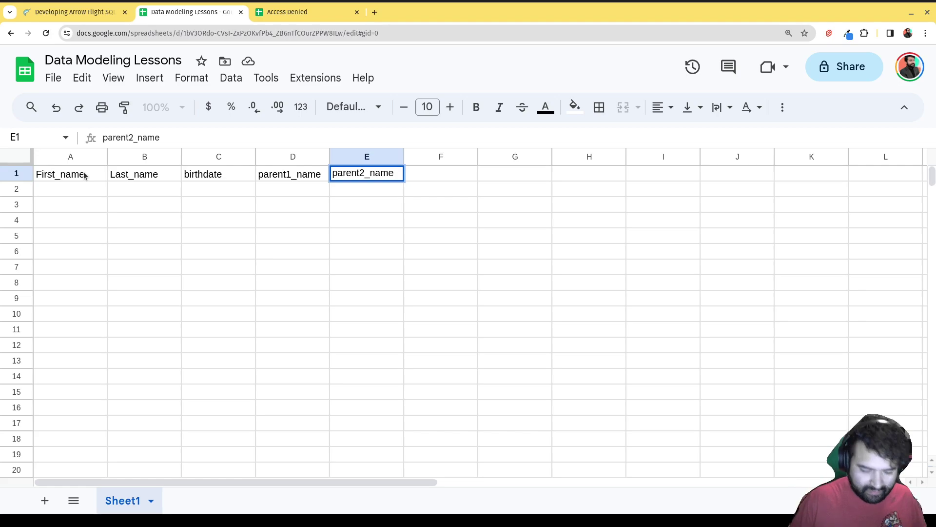
click(384, 195)
click(410, 180)
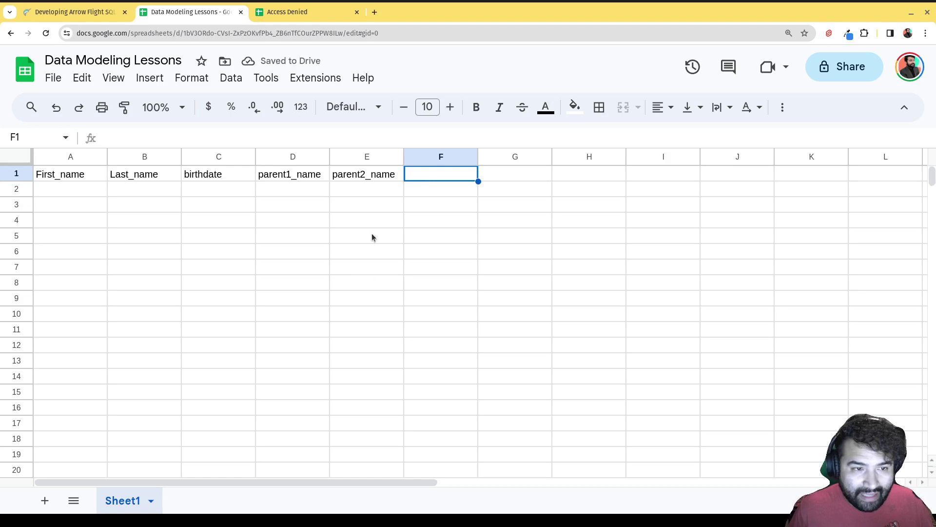
- Overwrite the parent1_name and parent2_name headers in D1:E1 with guardian1_name and guardian2_name
click(317, 185)
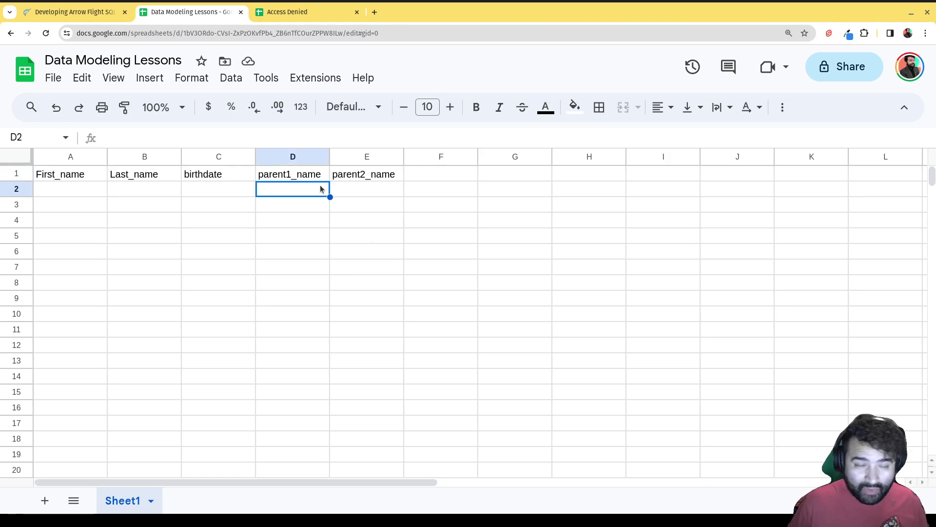
click(314, 177)
text(gua)
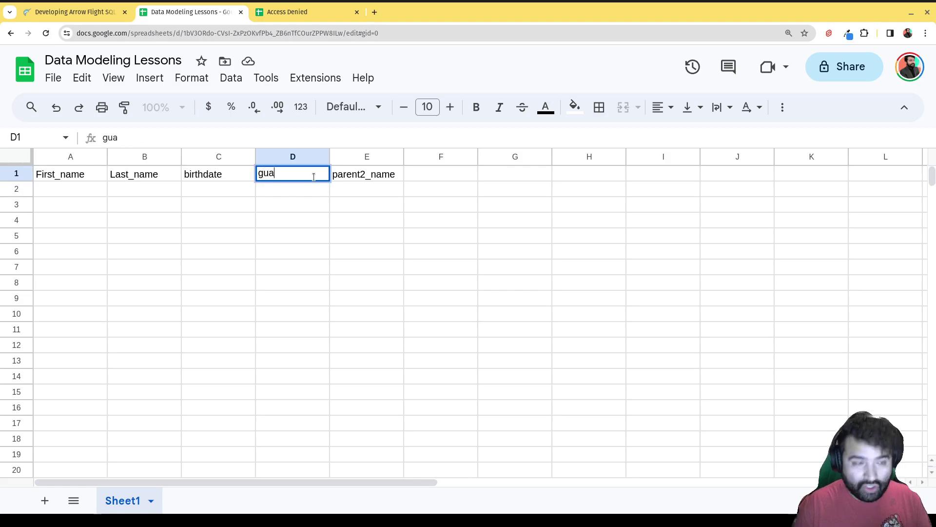
text(rdian1)
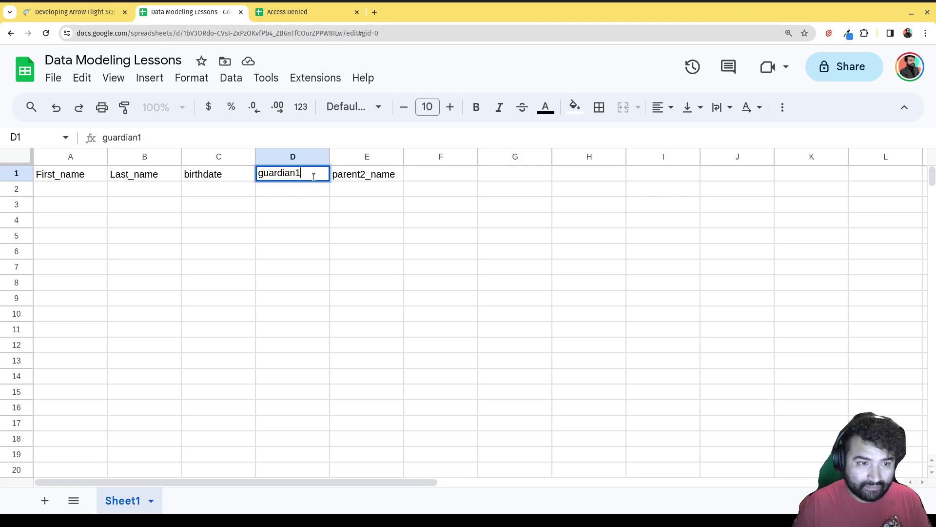
text(_name)
key(Tab)
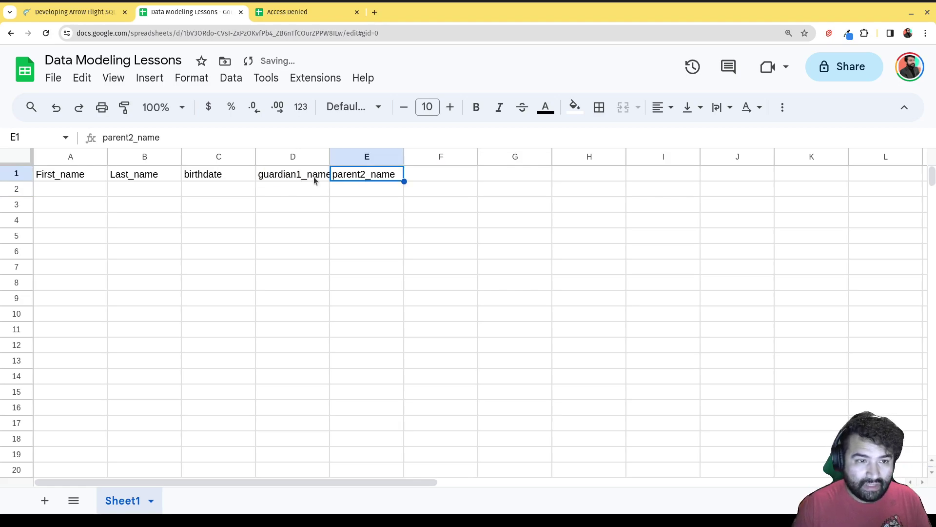
text(guardian)
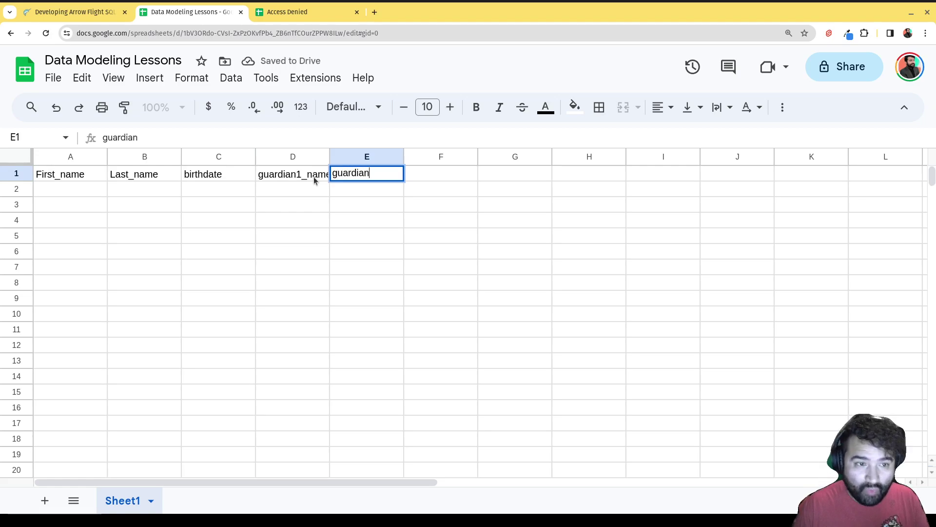
text(2_name)
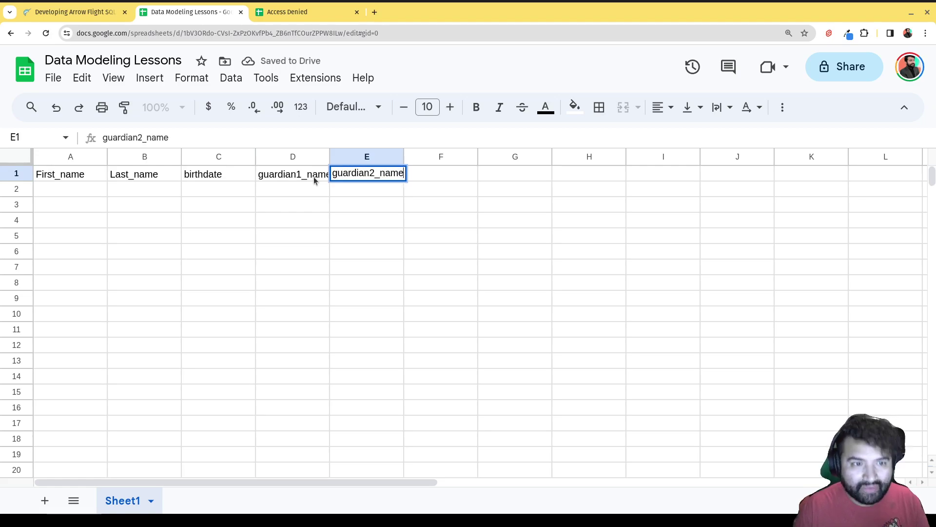
key(Return)
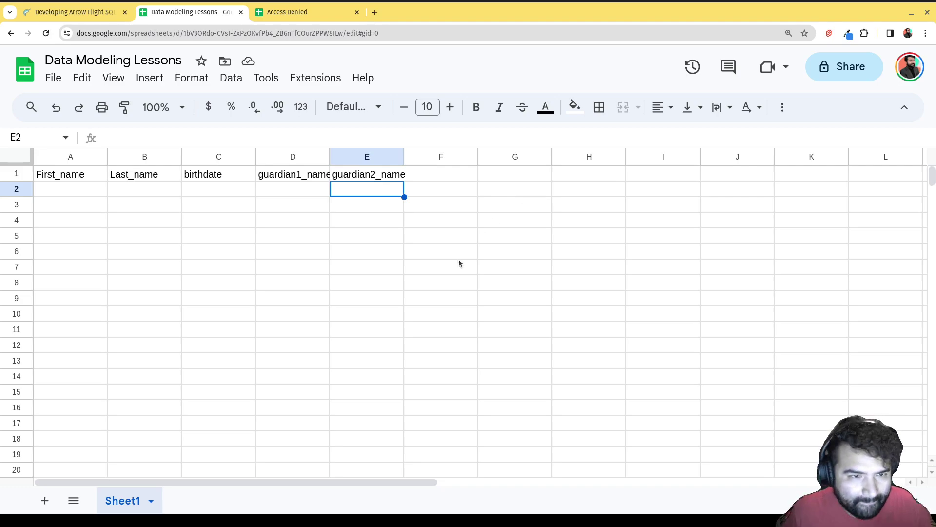
- Add an address header in F1
click(427, 178)
text(addre)
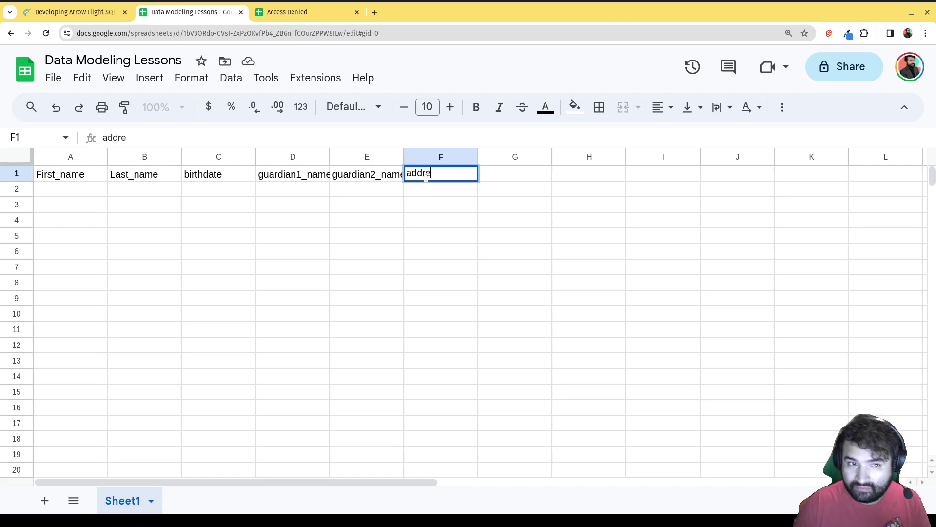
text(sss)
key(BackSpace)
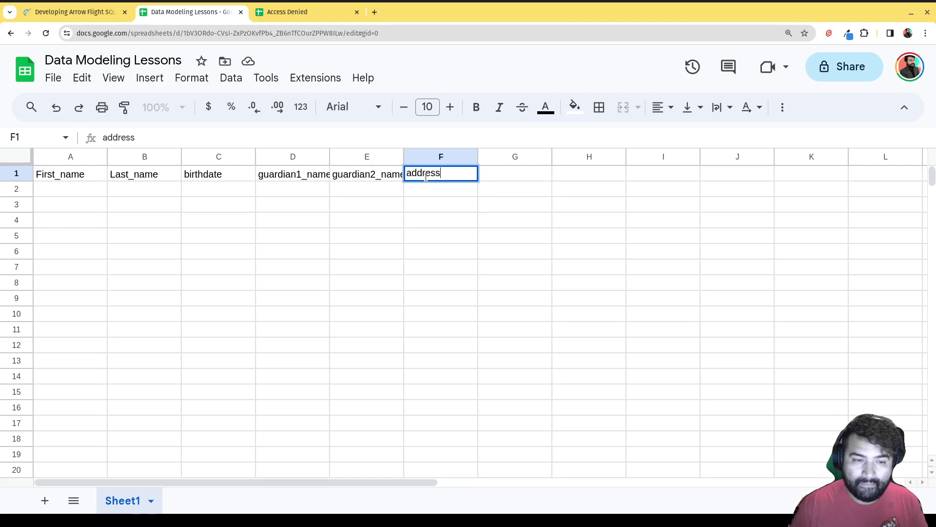
click(427, 220)
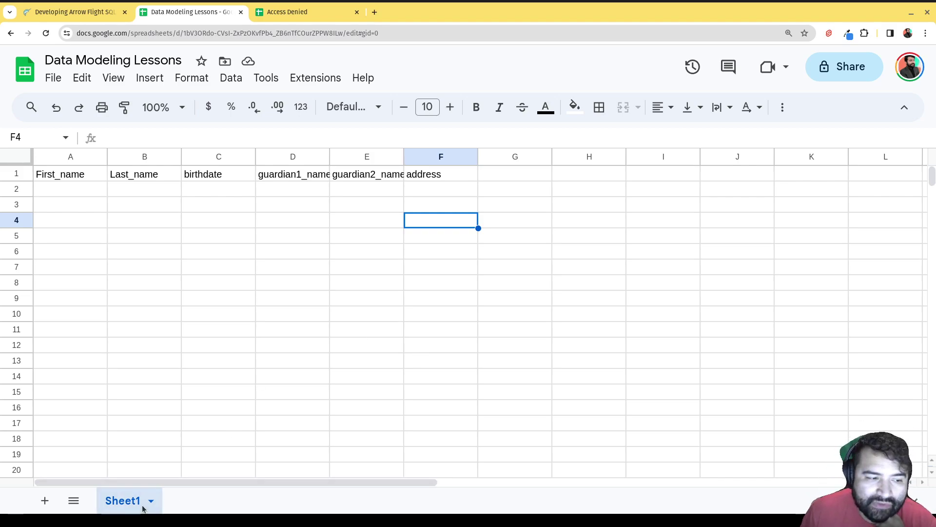
- Rename the Sheet1 tab to students
right_click(133, 505)
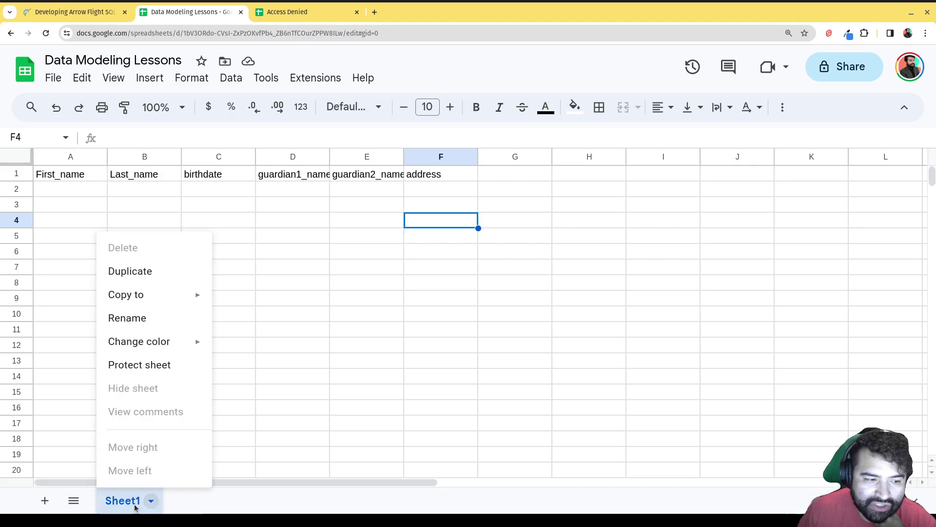
click(127, 318)
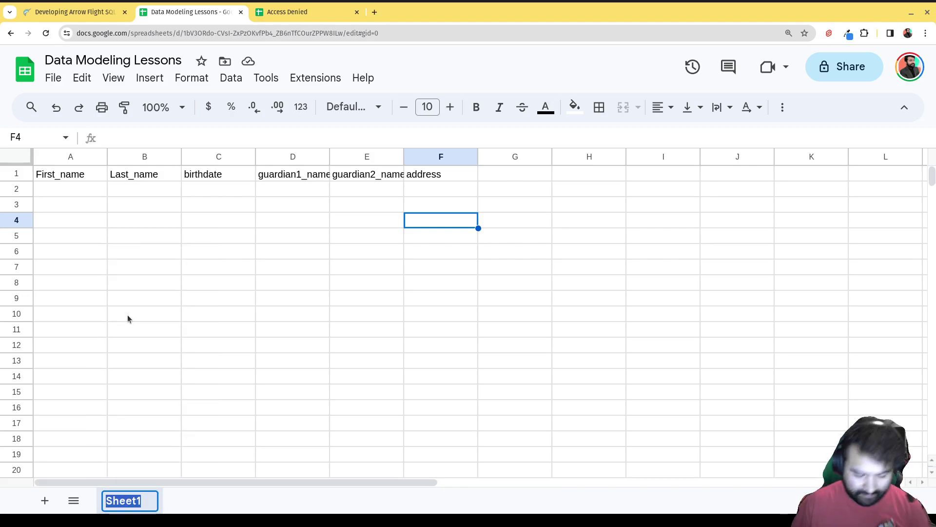
text(students)
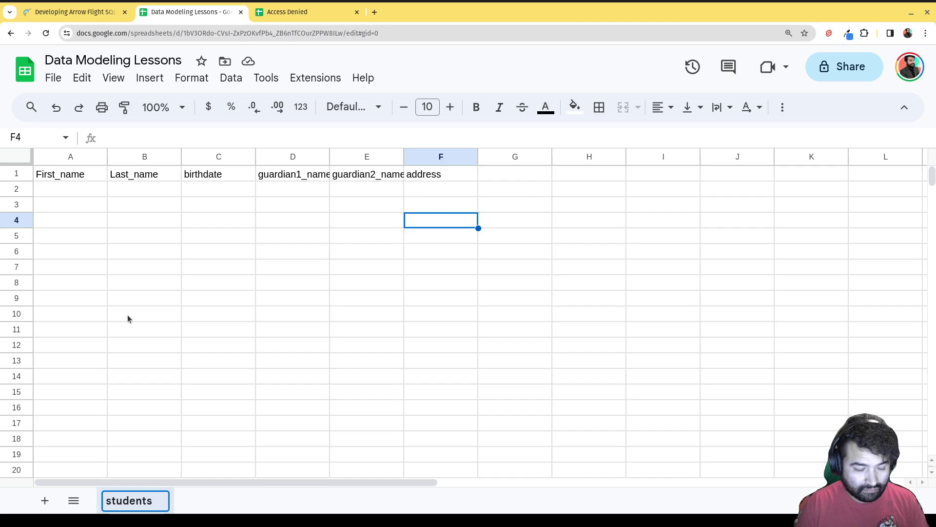
click(350, 281)
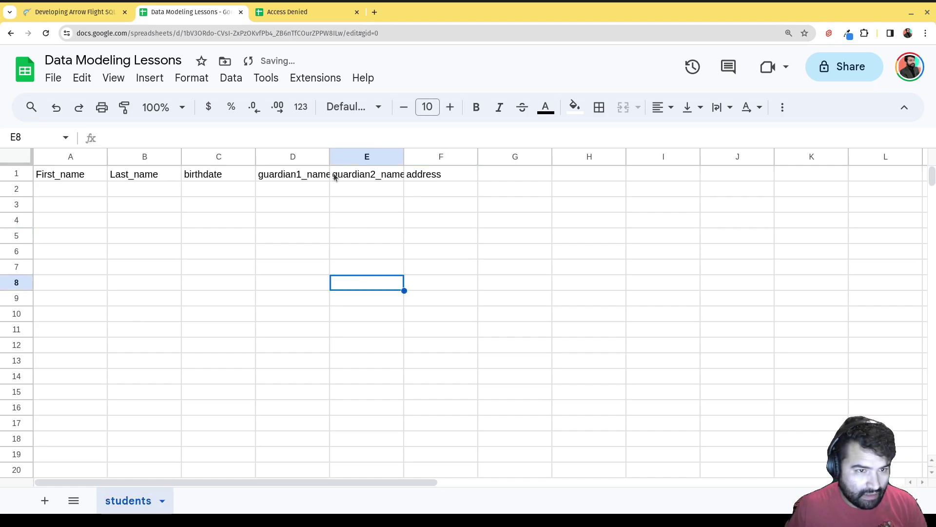
- Insert a guardian1_phone column to the right of guardian1_name
right_click(309, 159)
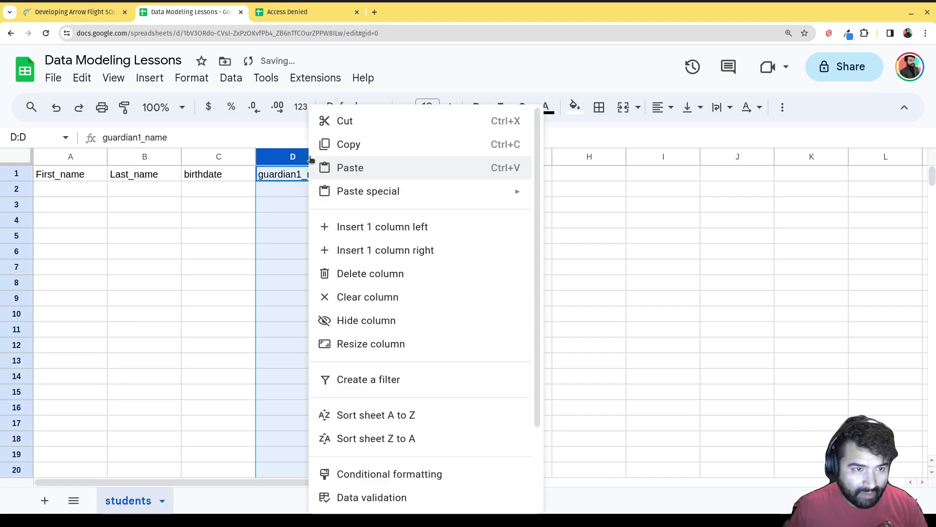
click(381, 248)
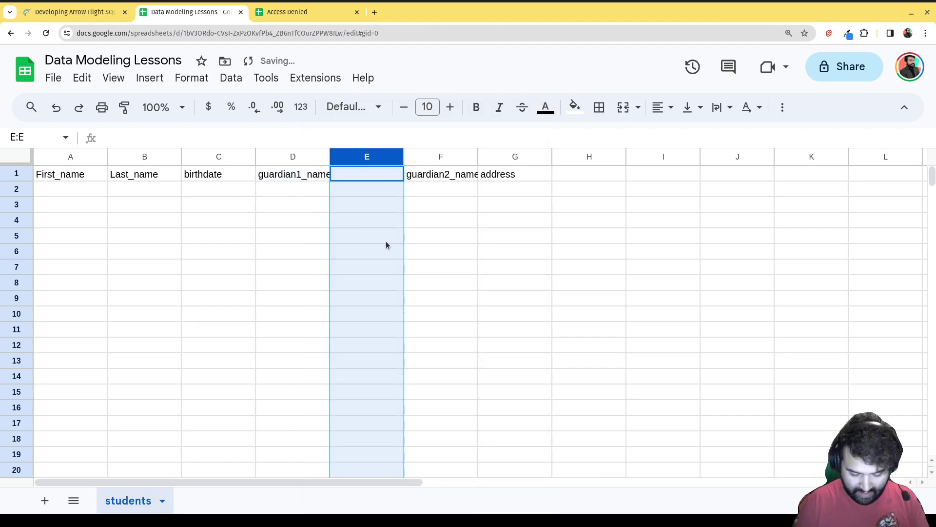
text(guar)
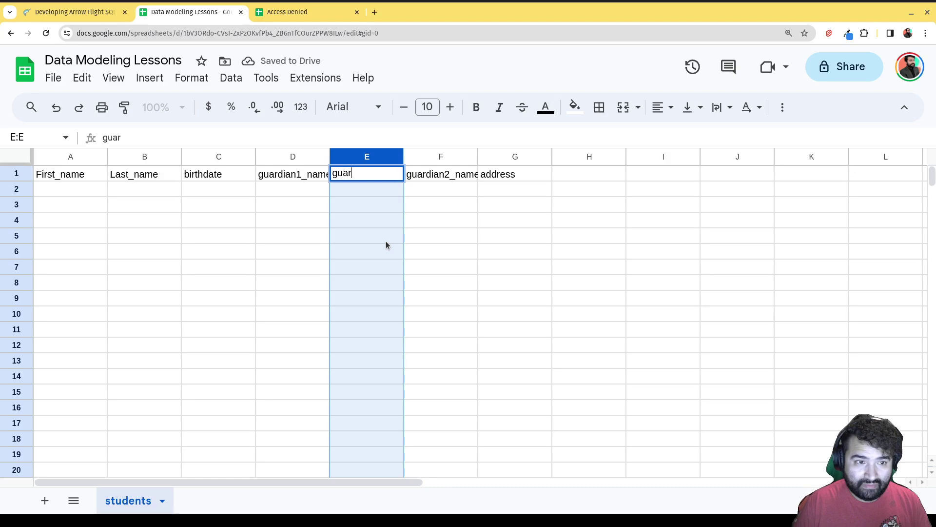
text(dian1_)
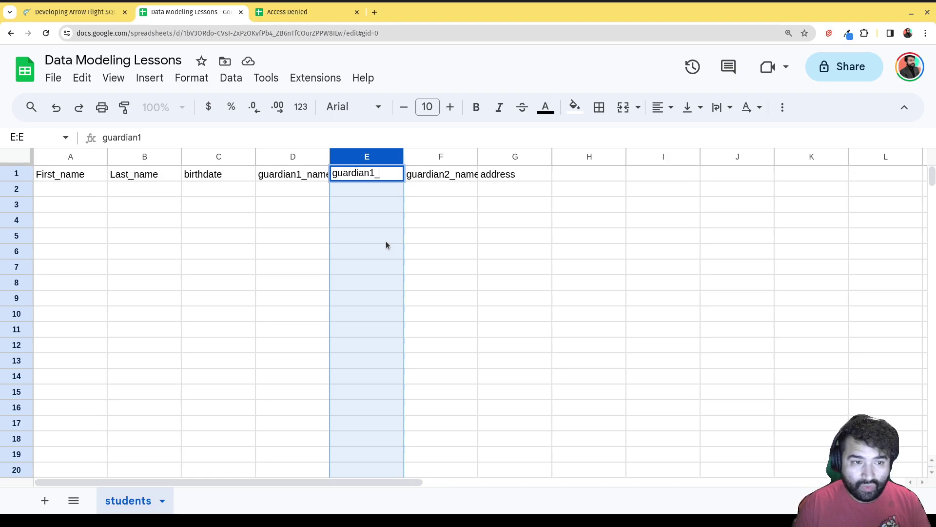
text(phone)
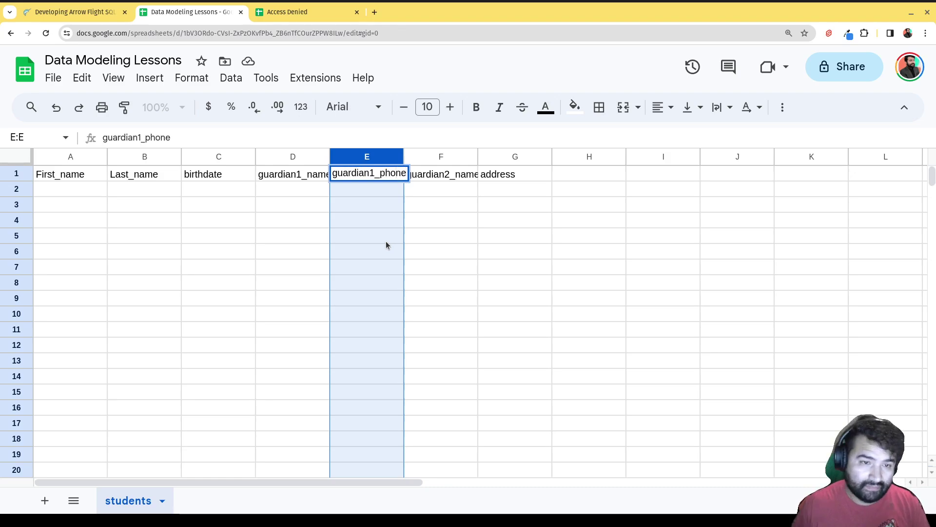
click(426, 224)
- Insert a guardian2_phone column to the right of guardian2_name
right_click(449, 158)
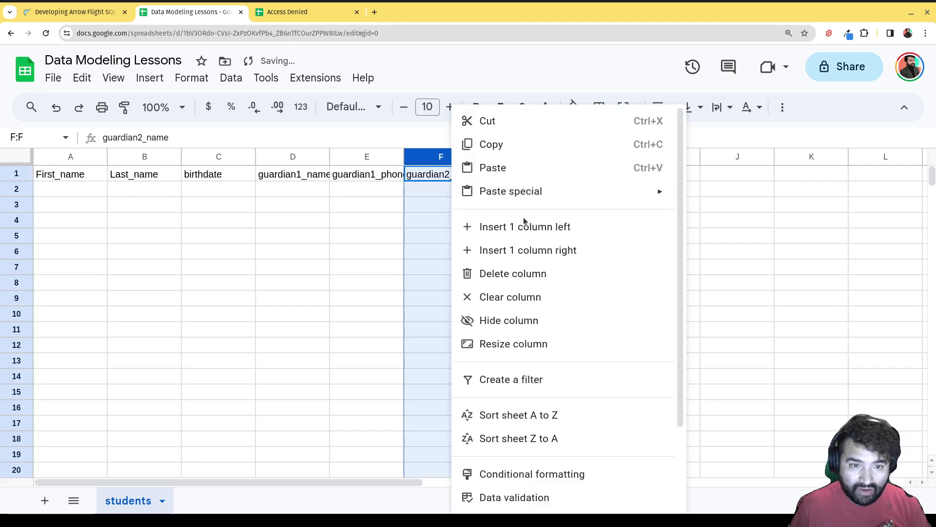
click(534, 250)
text(gua)
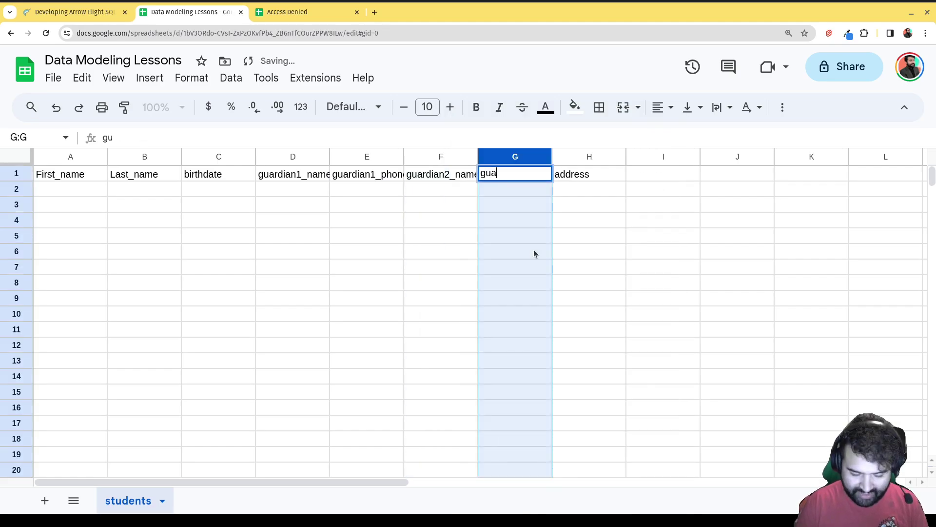
text(rdian2)
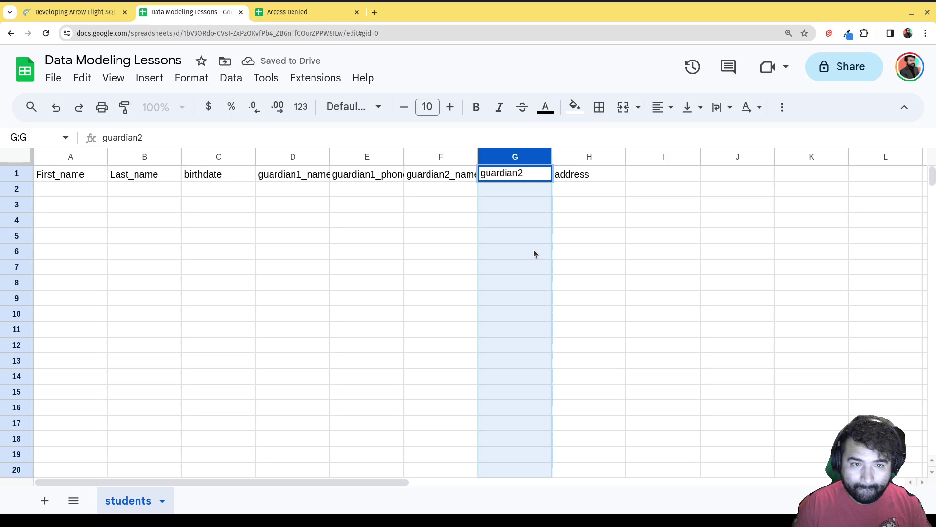
text(_)
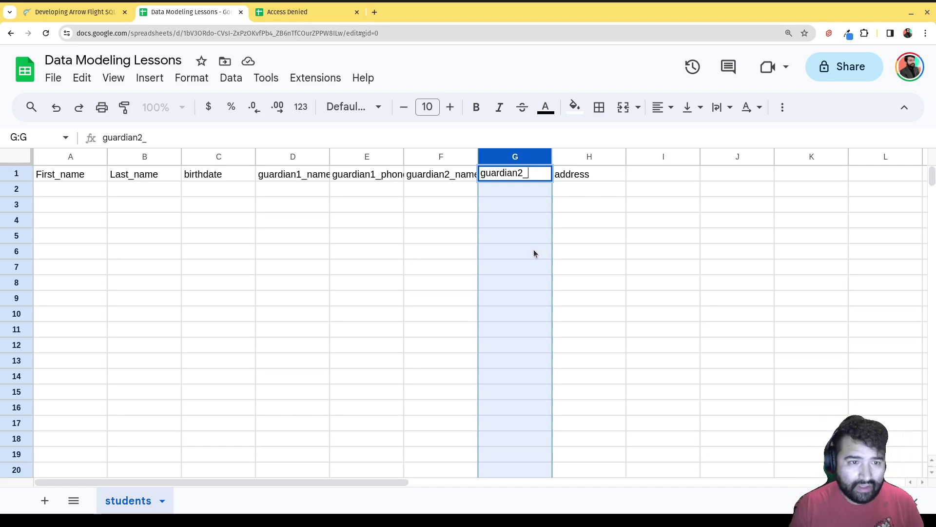
text(phone)
key(Return)
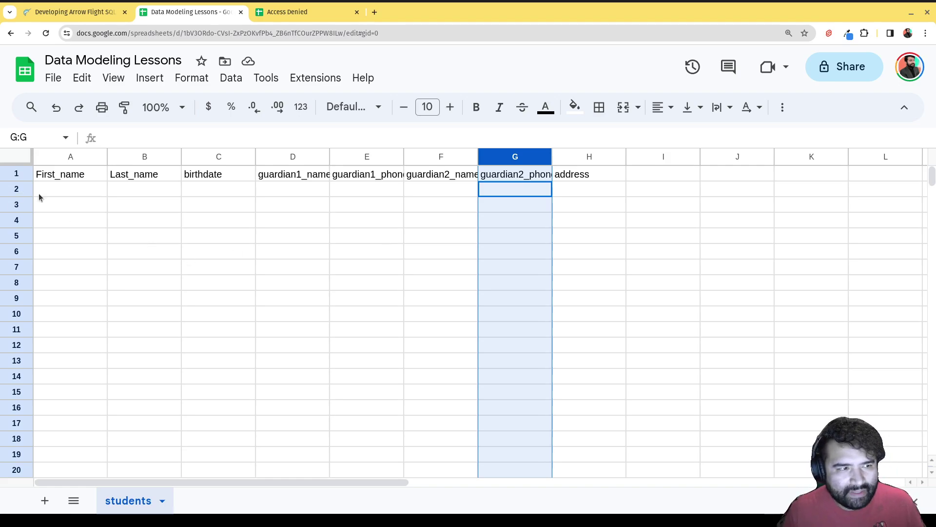
click(51, 189)
click(319, 193)
click(342, 190)
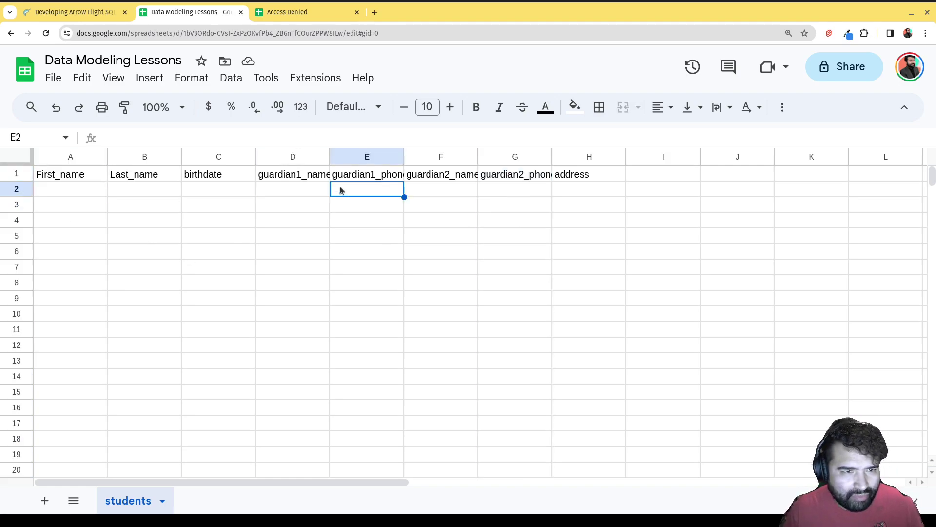
click(352, 177)
click(490, 178)
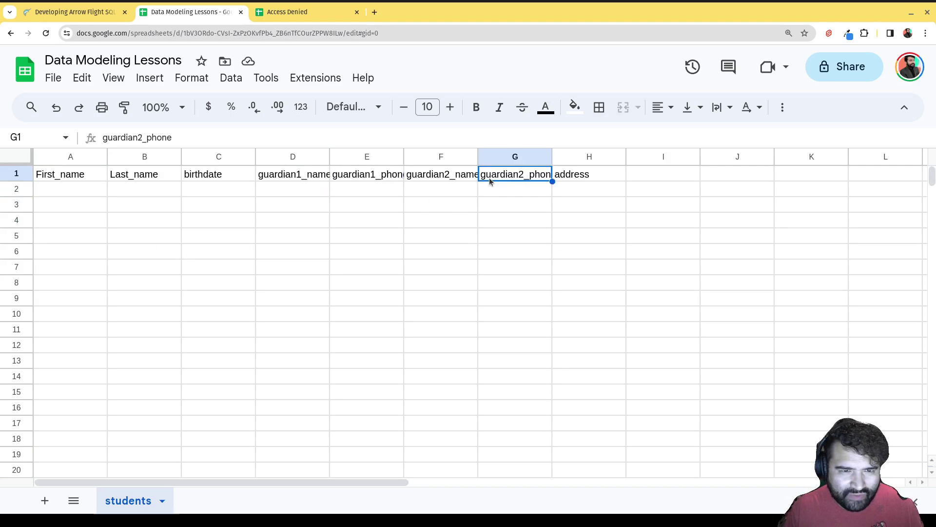
click(391, 180)
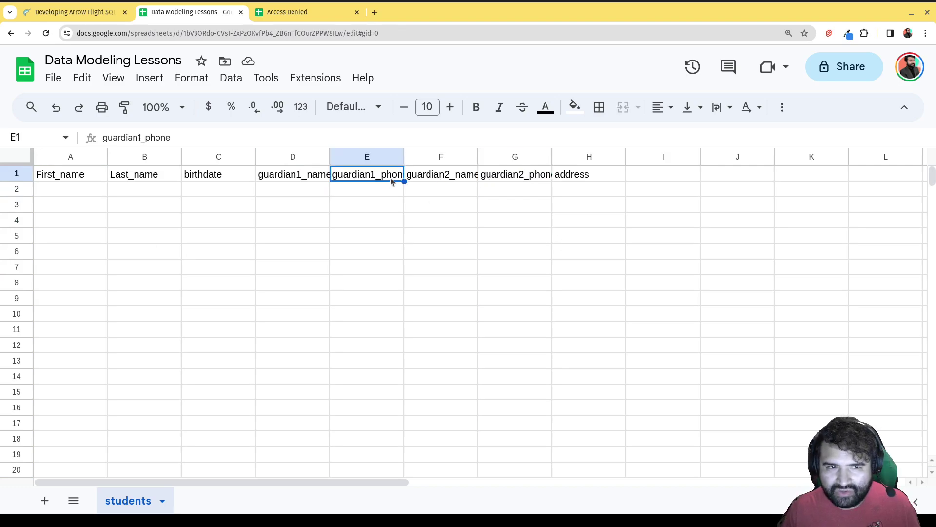
click(514, 180)
click(356, 175)
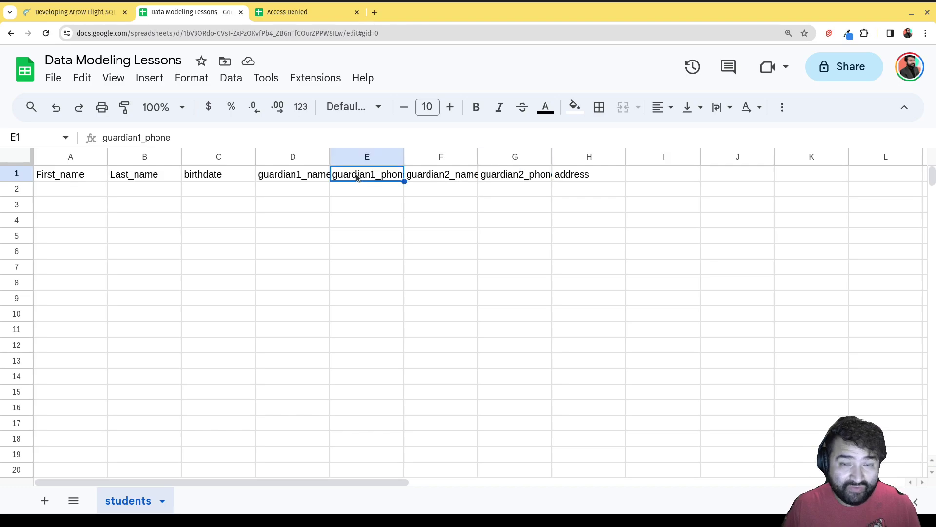
click(498, 178)
click(359, 175)
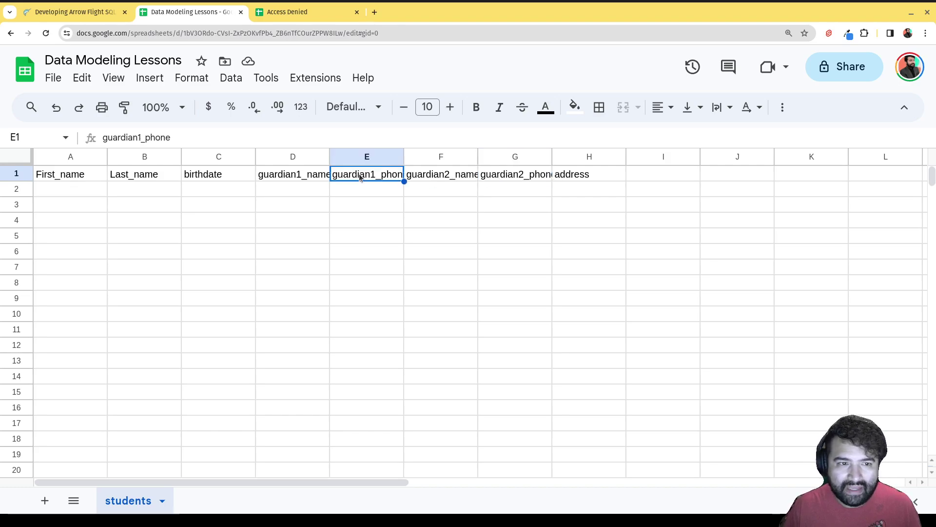
click(295, 181)
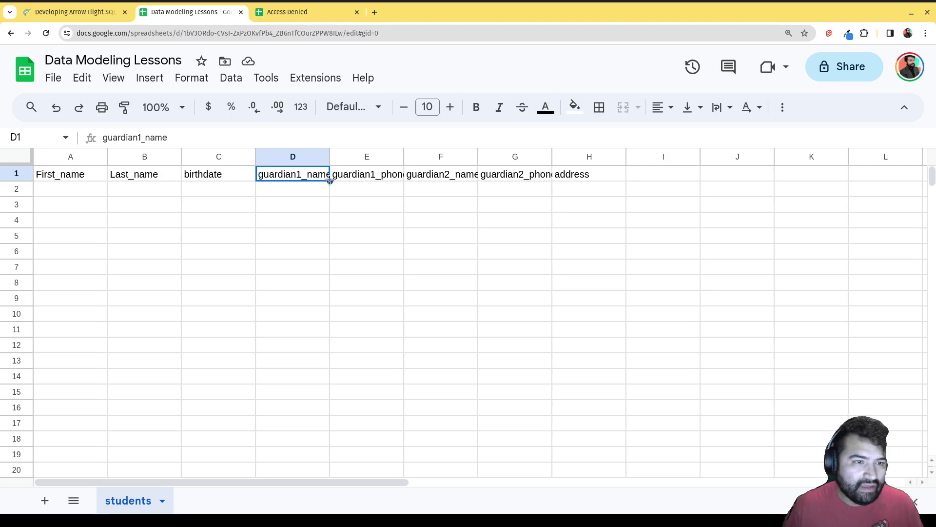
- Enter the first student's name in row 2, with guardians Mom and Dad and their phone numbers
click(75, 189)
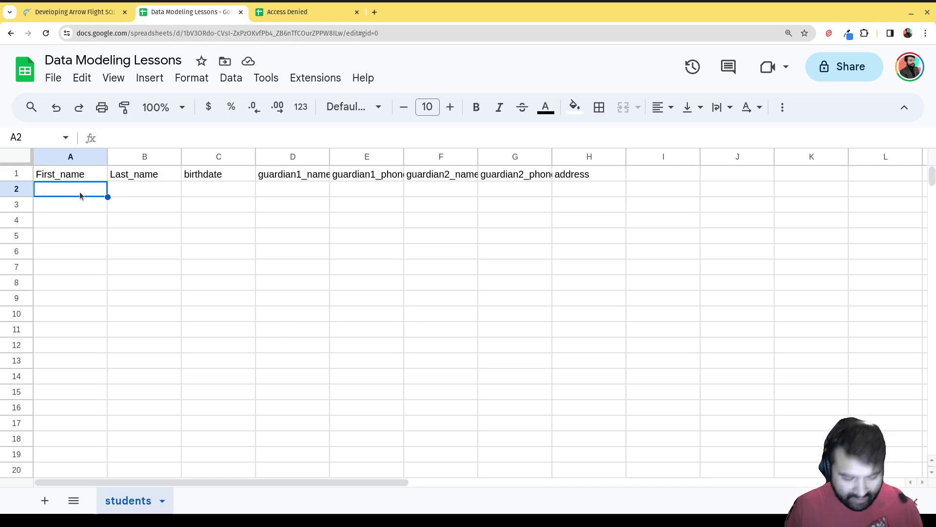
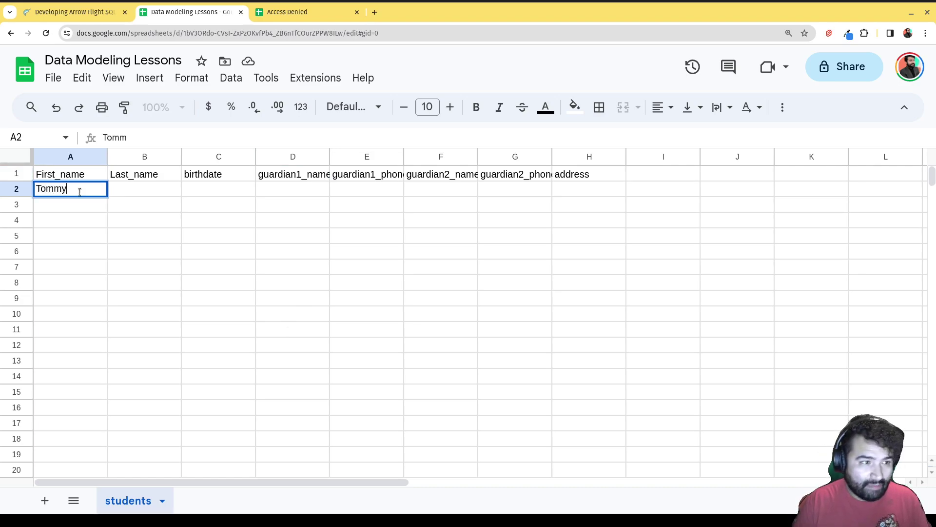
key(Tab)
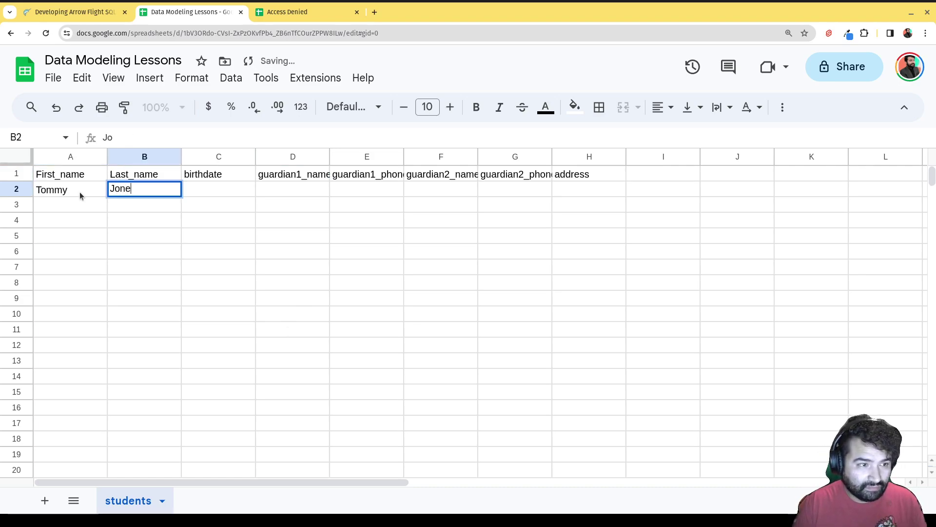
key(Tab)
key(Tab)
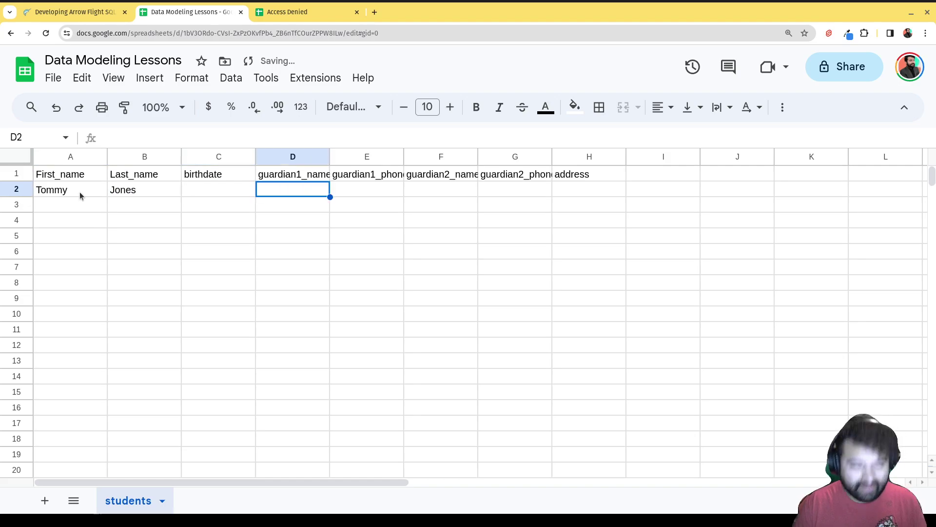
text(Mom)
key(Tab)
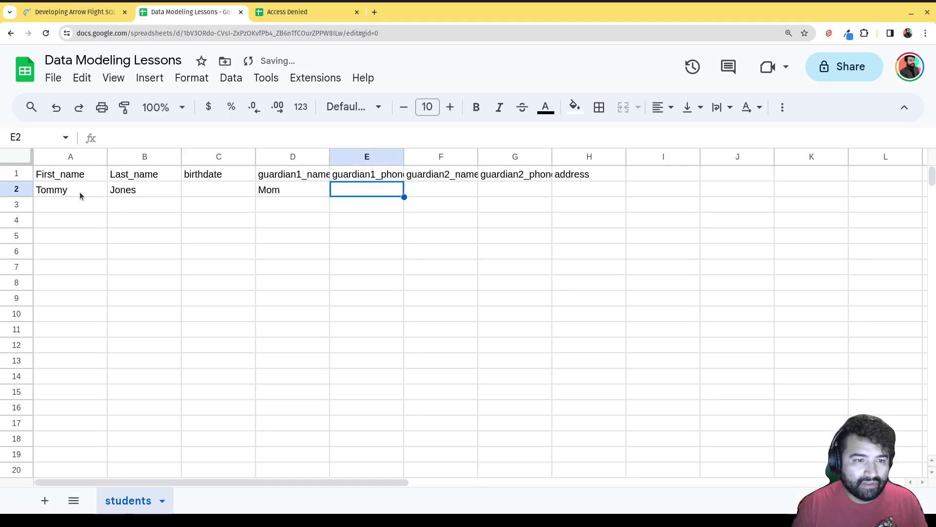
text(444)
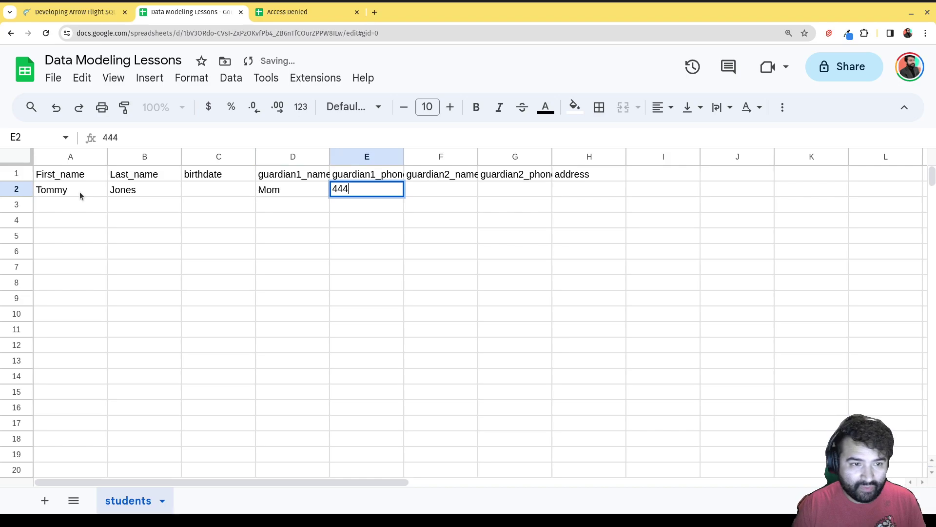
text(44444)
key(Tab)
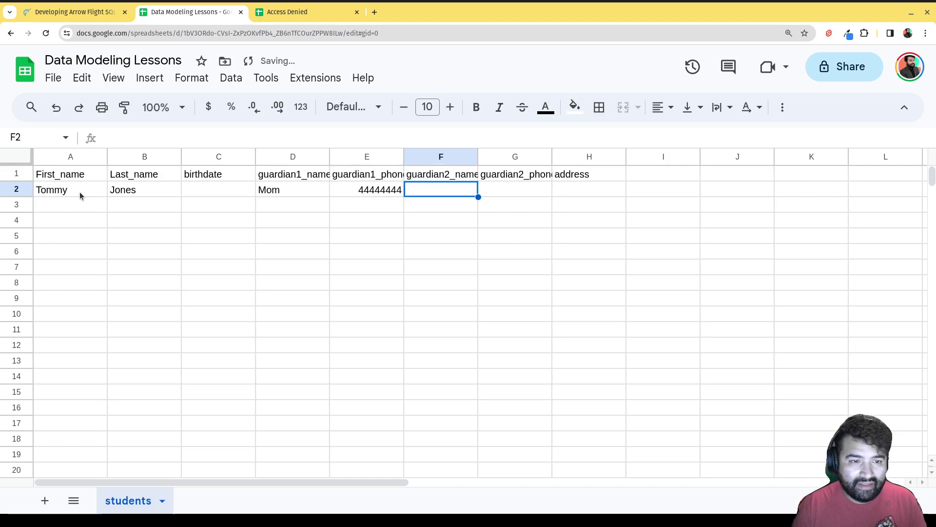
text(Dad)
key(Tab)
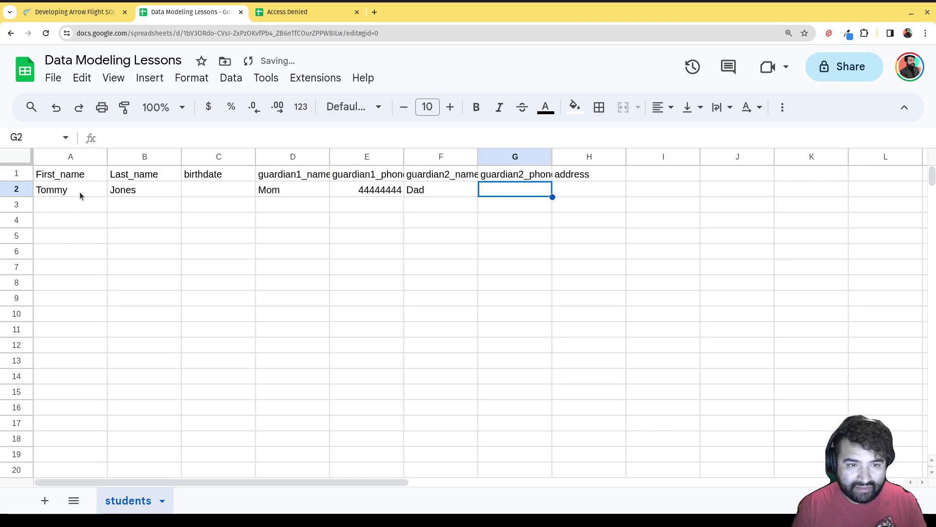
text(55555555)
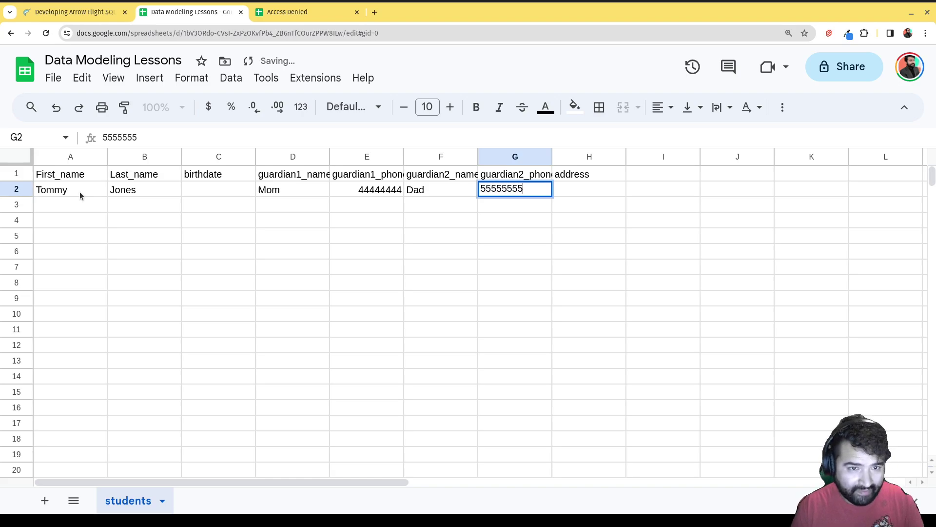
key(BackSpace)
key(Return)
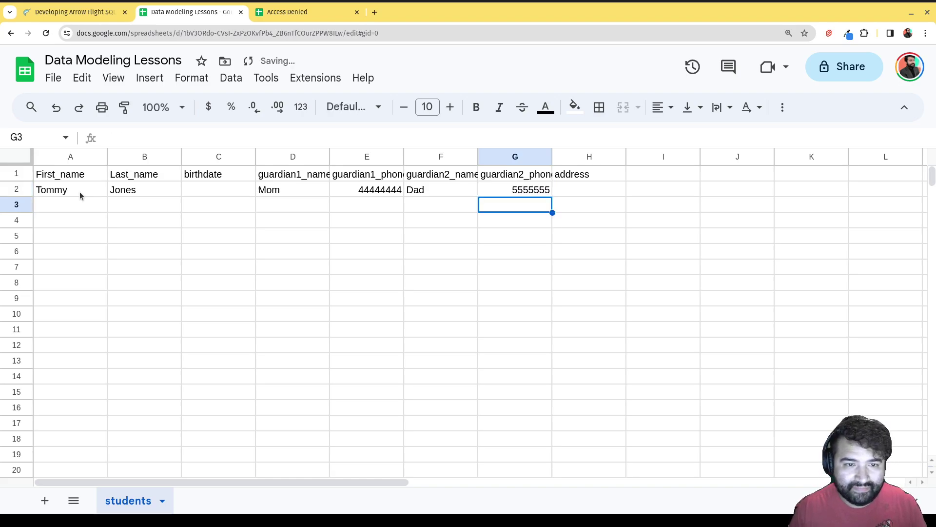
- Enter the second student's first and last name in row 3
key(Left)
key(Left)
key(Left)
key(Left)
key(Left)
key(Left)
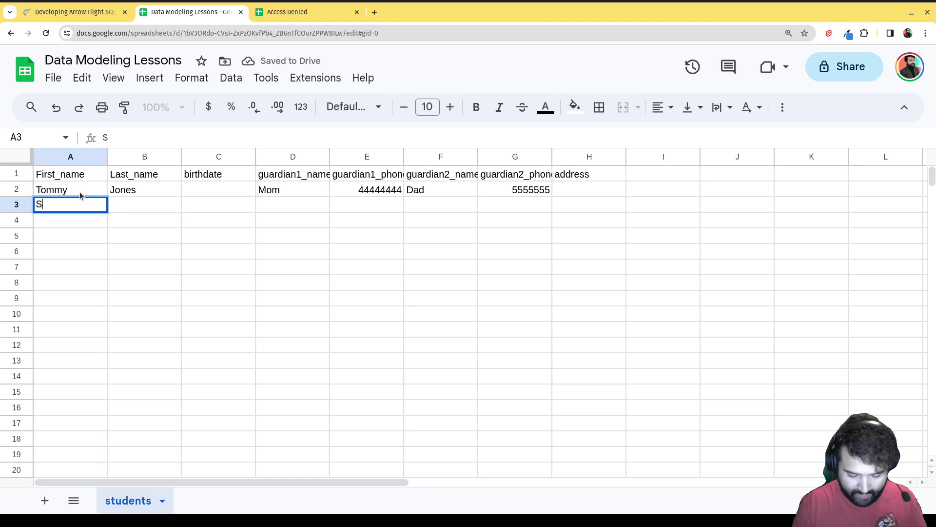
key(Tab)
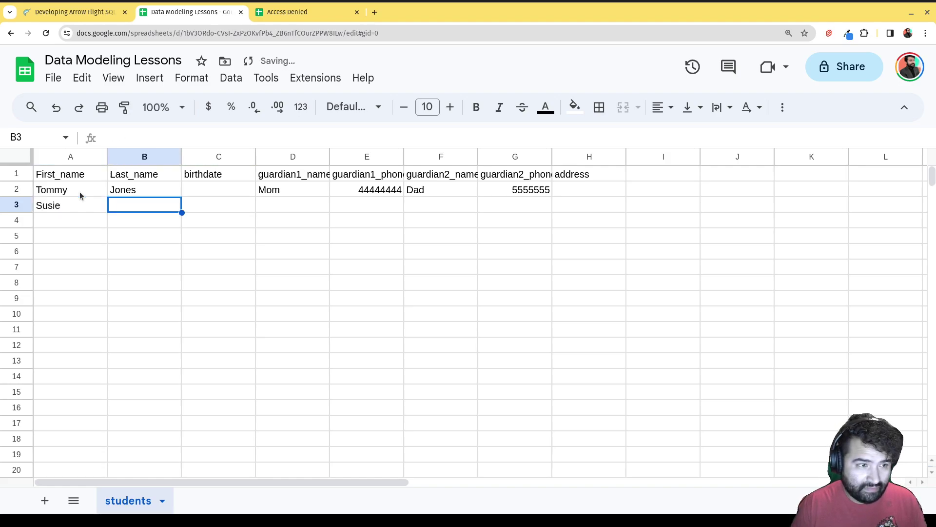
key(Tab)
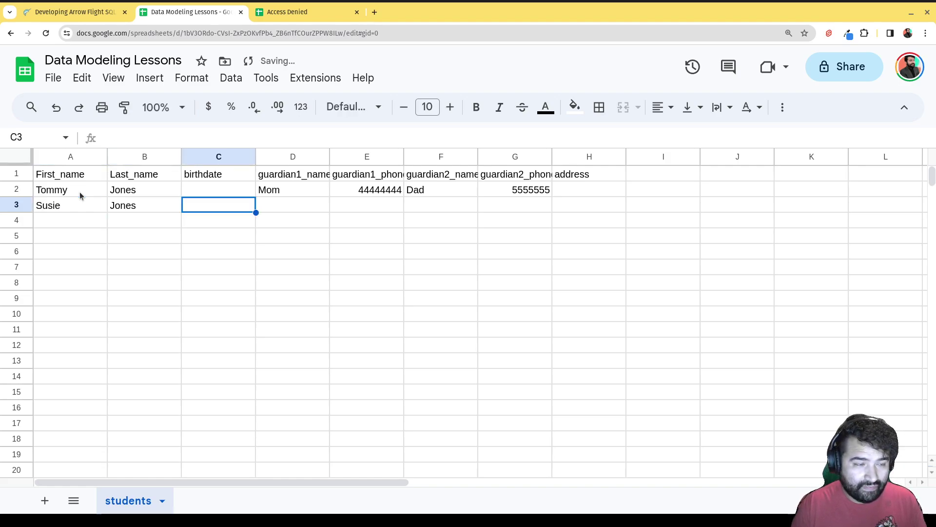
- Copy Mom, Dad and both guardian phone numbers from D2:G2 down into row 3 using the fill handle
click(313, 189)
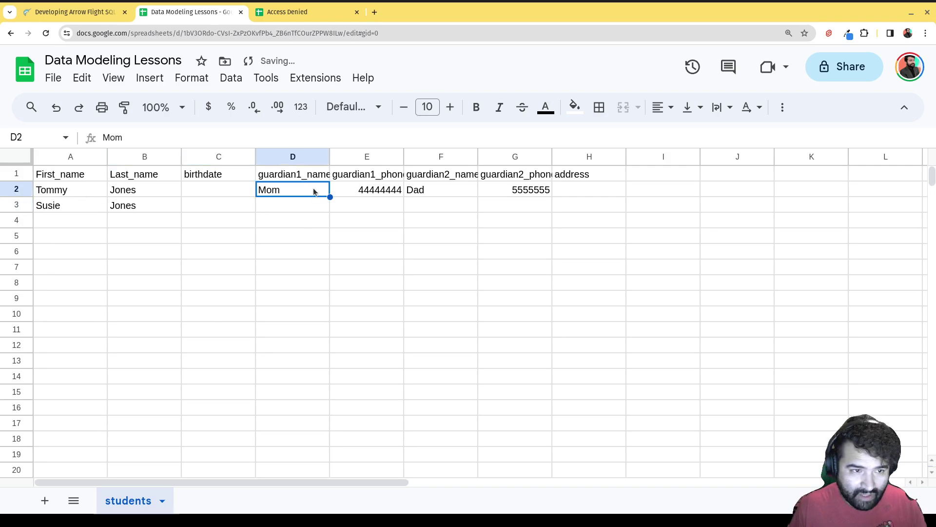
drag(330, 197, 332, 200)
click(394, 193)
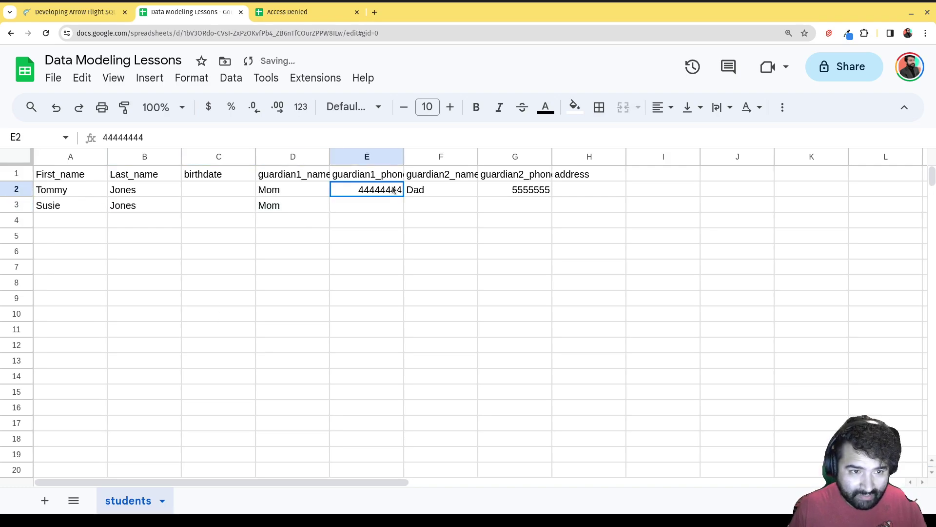
drag(404, 198, 402, 209)
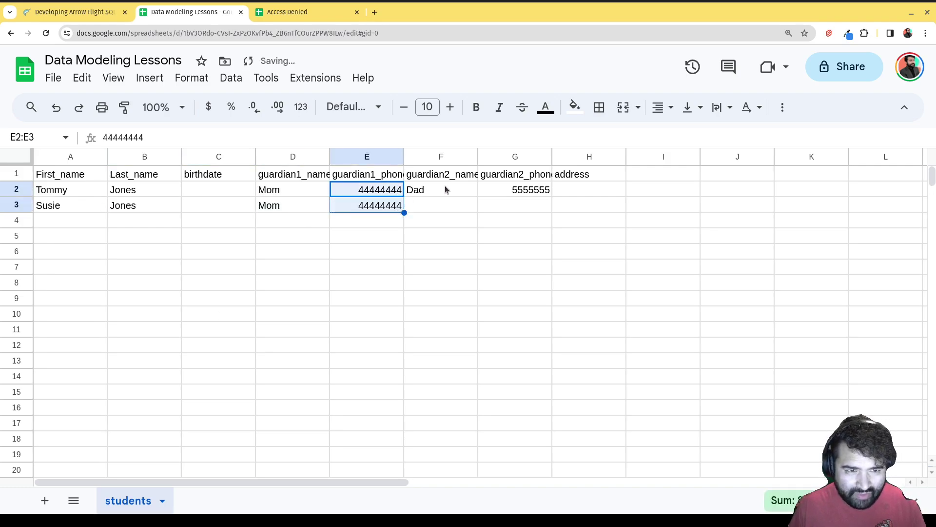
click(445, 188)
drag(478, 196, 480, 208)
click(547, 194)
drag(551, 196, 544, 210)
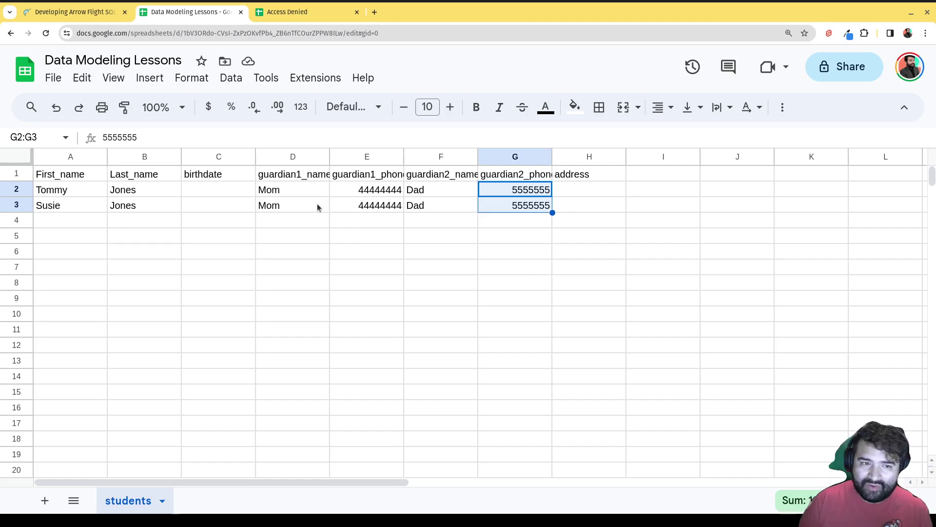
- Change the second guardian name in F3 and F2 from Dad to Daddy
click(416, 204)
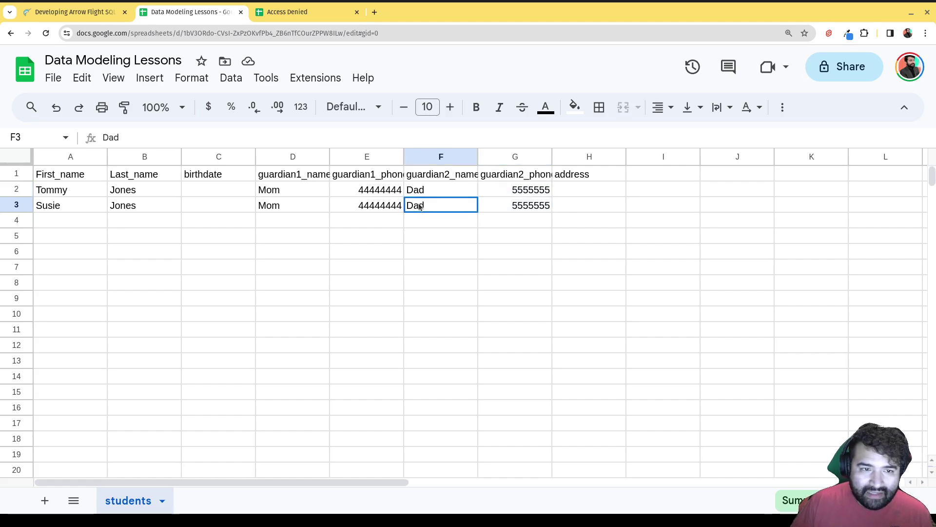
text(Daddy)
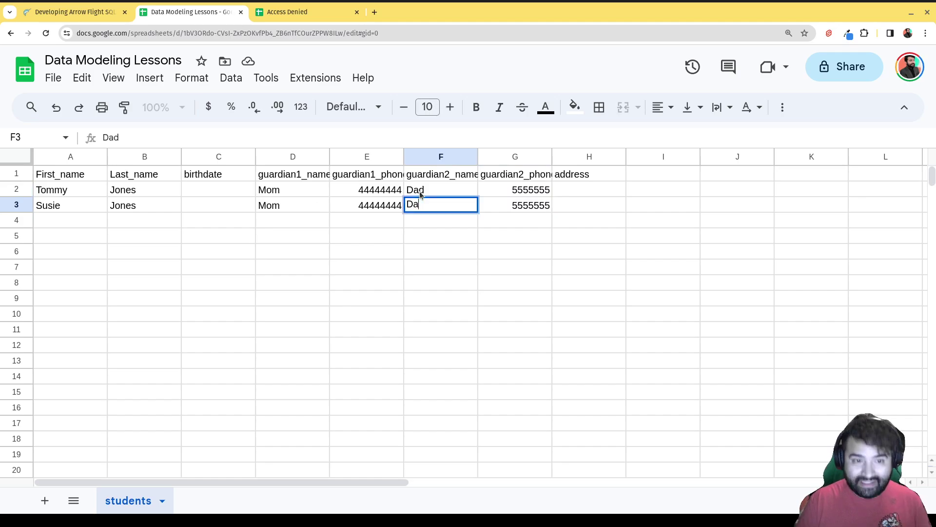
click(472, 251)
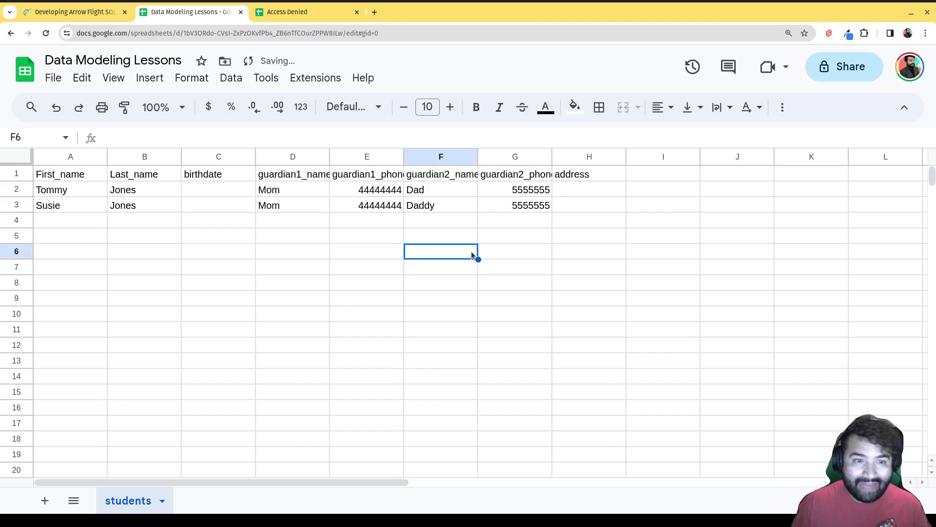
click(452, 191)
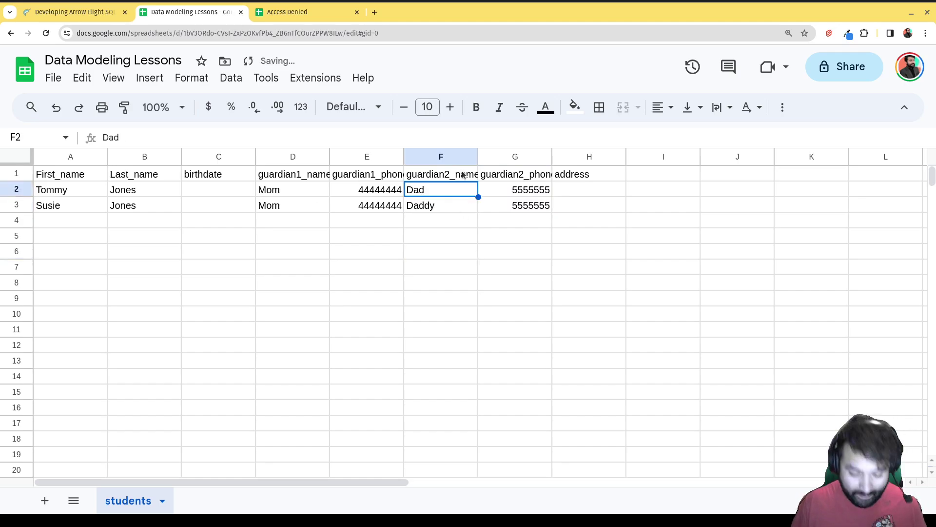
text(Daddy)
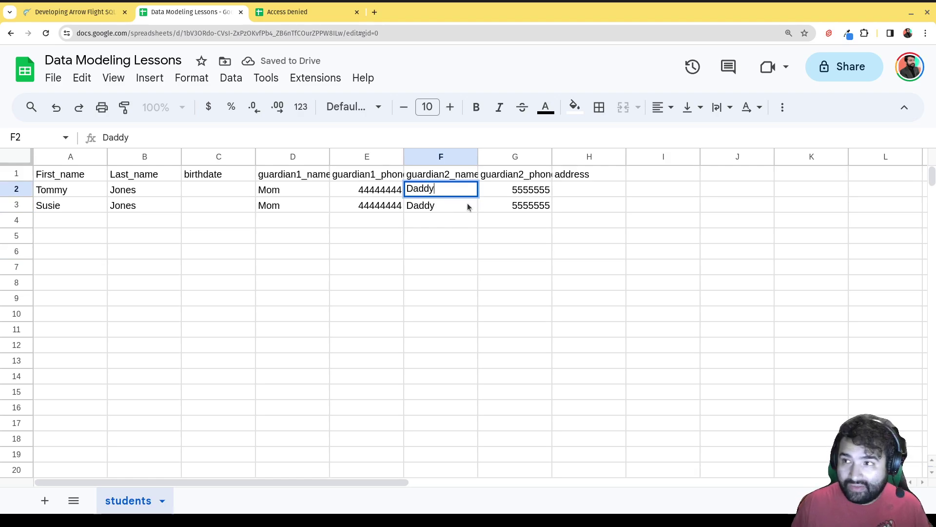
click(467, 225)
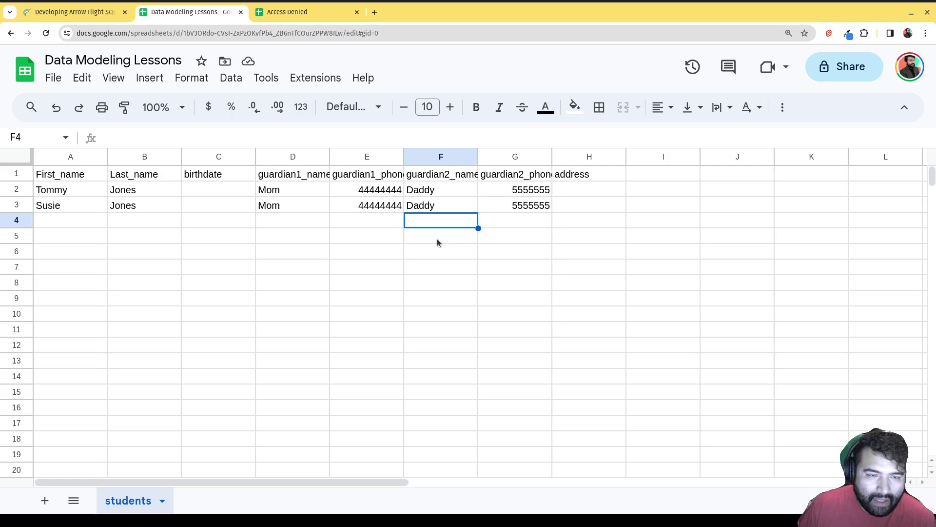
click(426, 194)
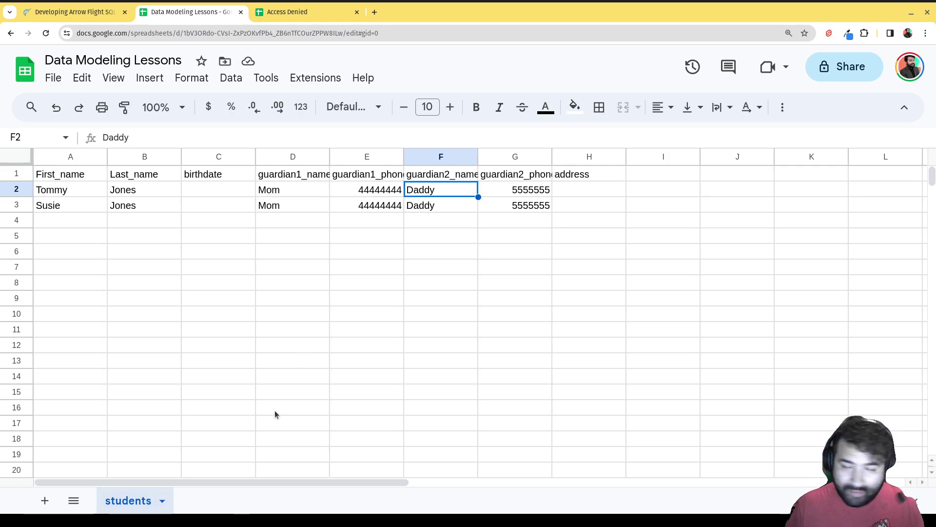
- Add a new sheet named guardian
right_click(138, 502)
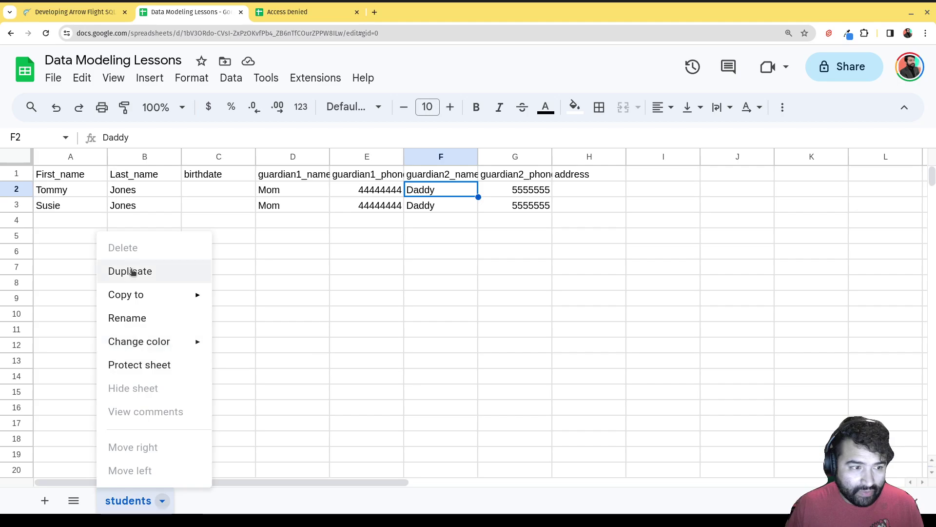
click(192, 486)
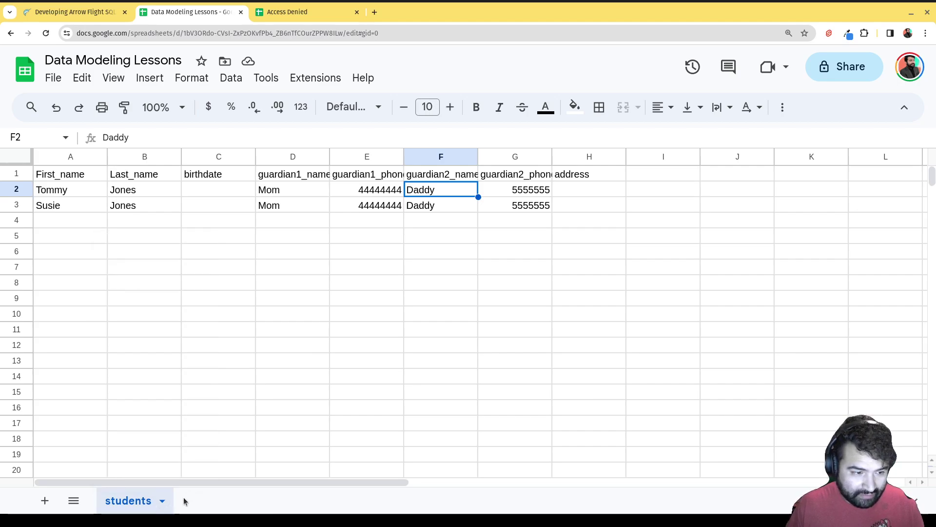
click(60, 504)
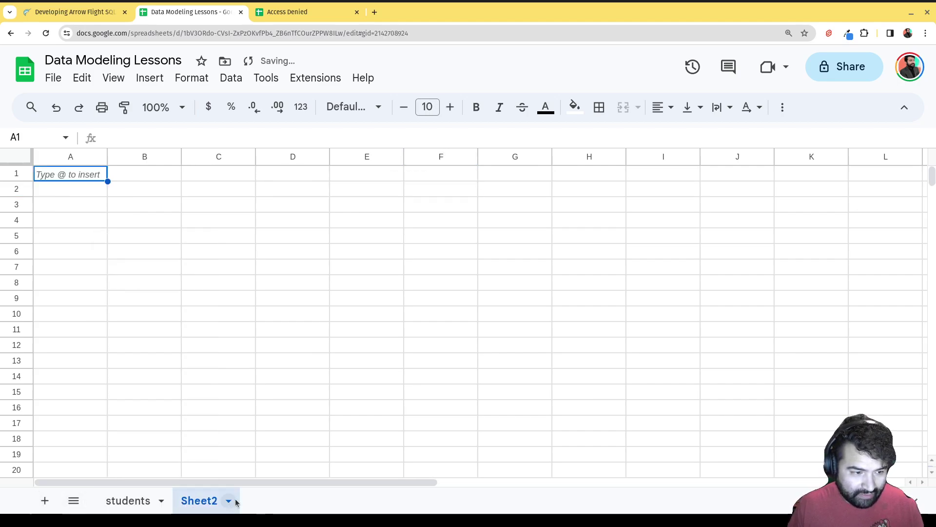
right_click(194, 505)
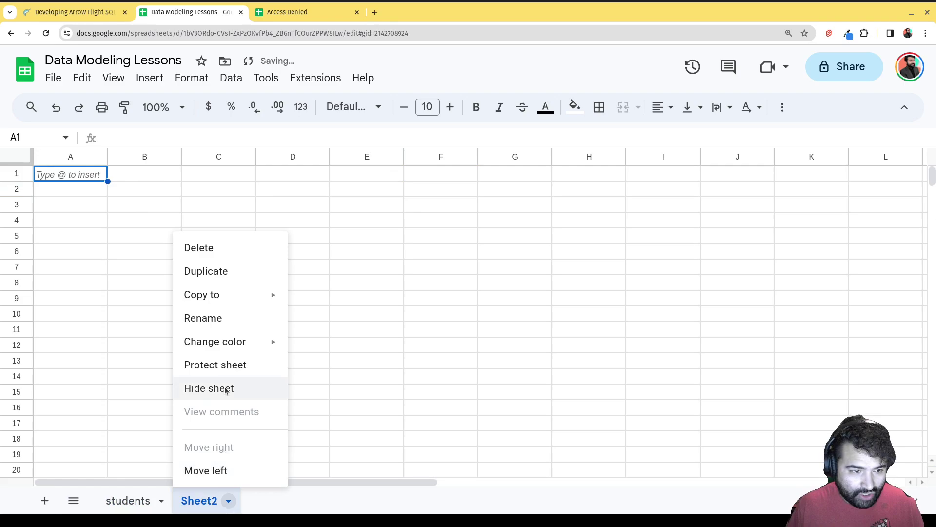
click(209, 327)
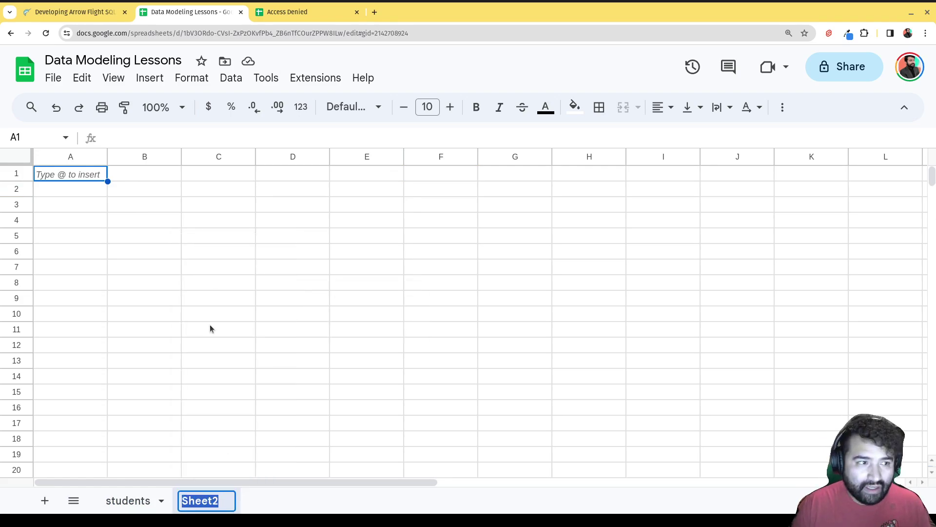
text(guardian)
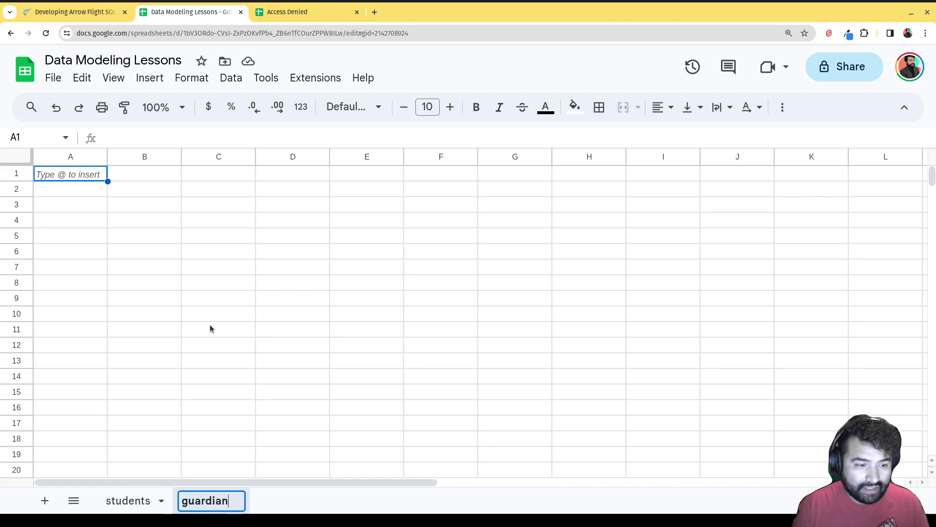
key(Return)
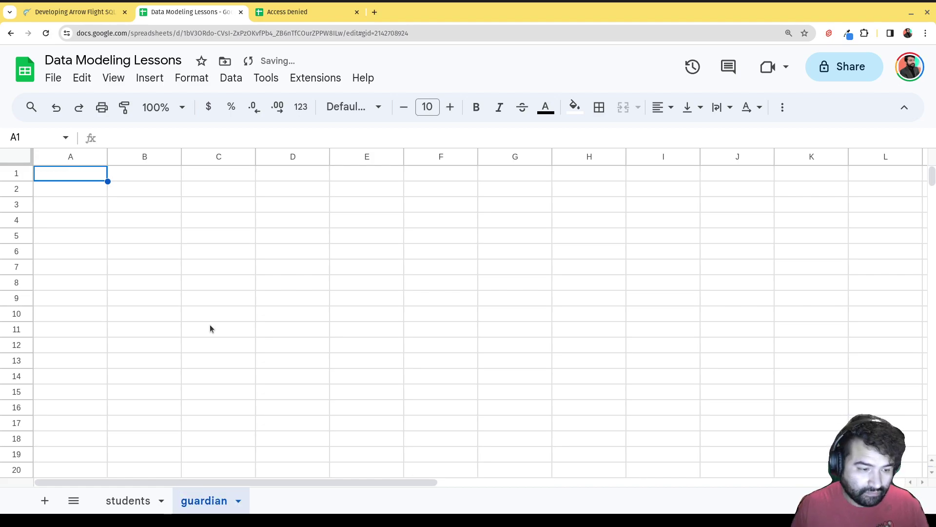
click(210, 326)
- Enter the headers id, name and phone in A1:C1 of the guardian sheet
click(79, 180)
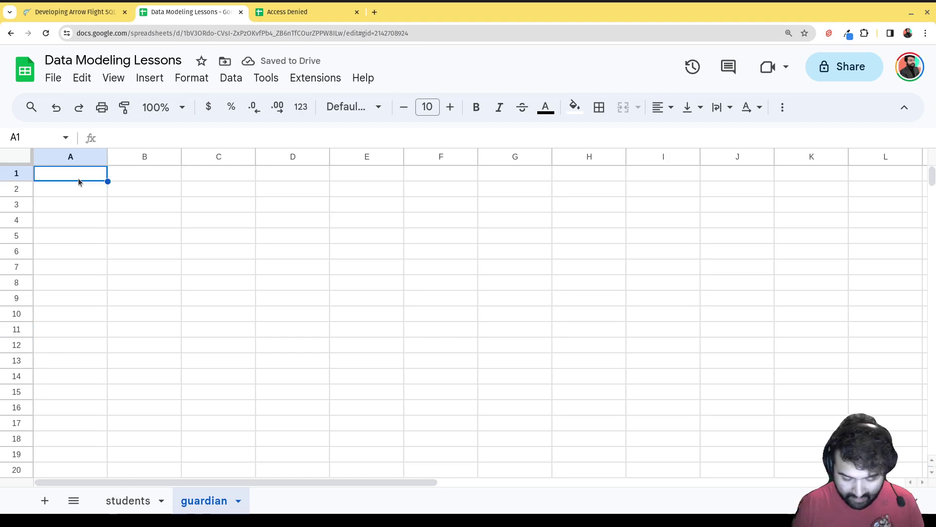
text(n)
key(BackSpace)
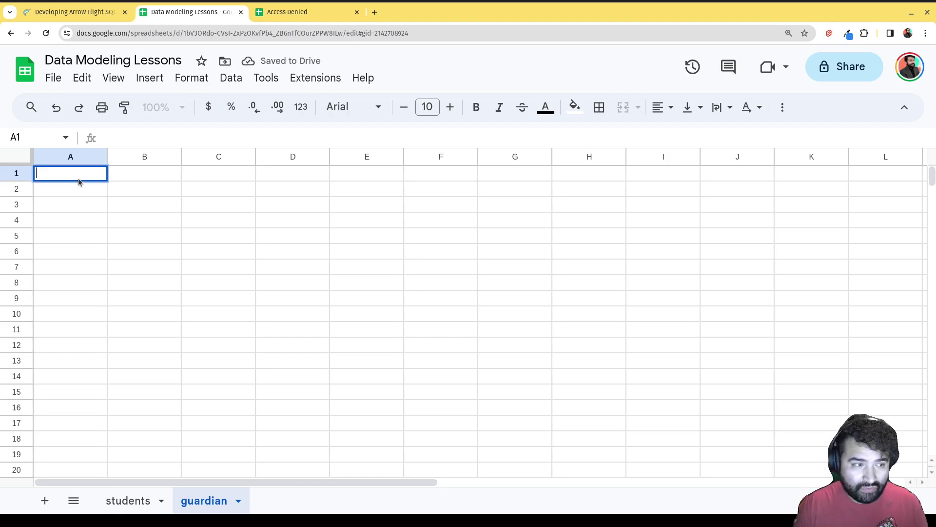
text(id)
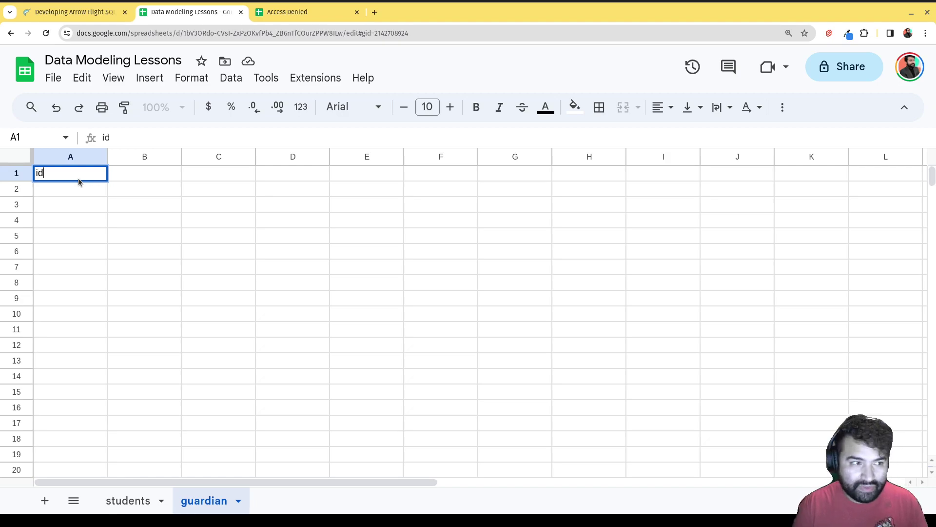
key(Tab)
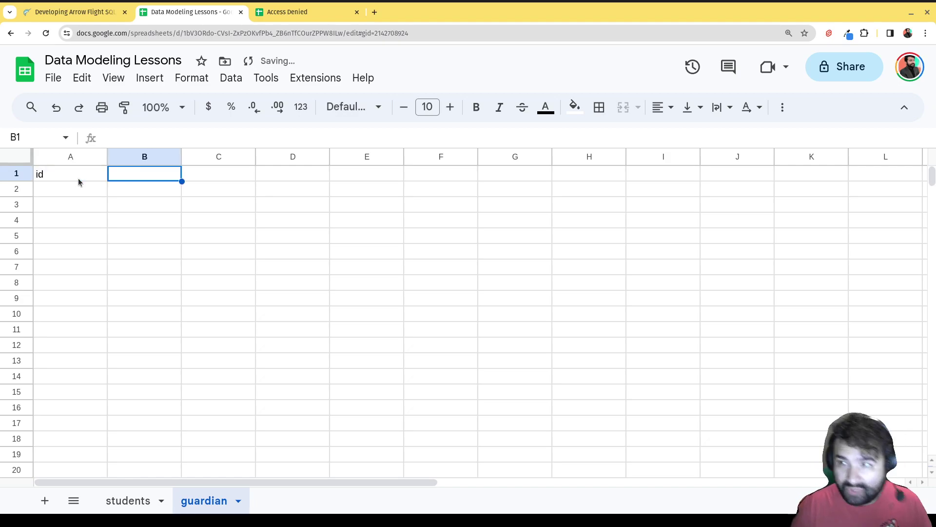
text(name)
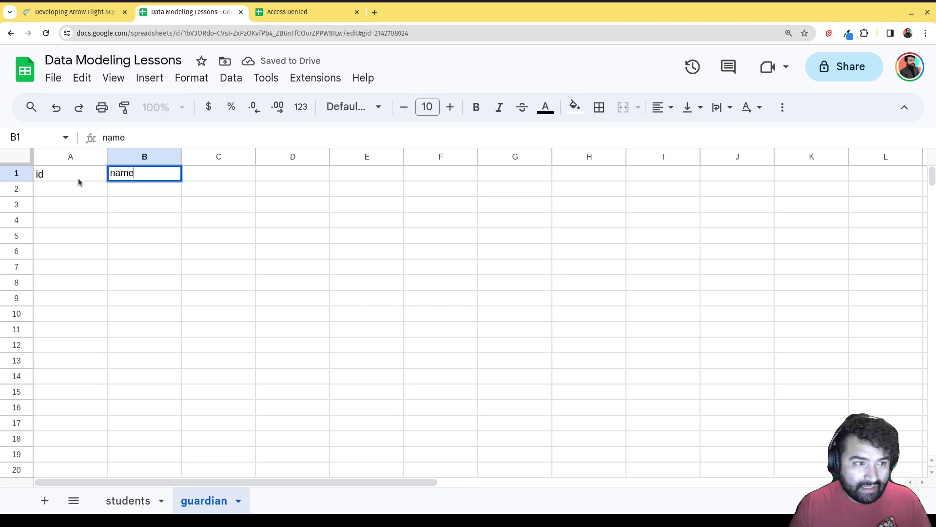
key(Tab)
text(phone)
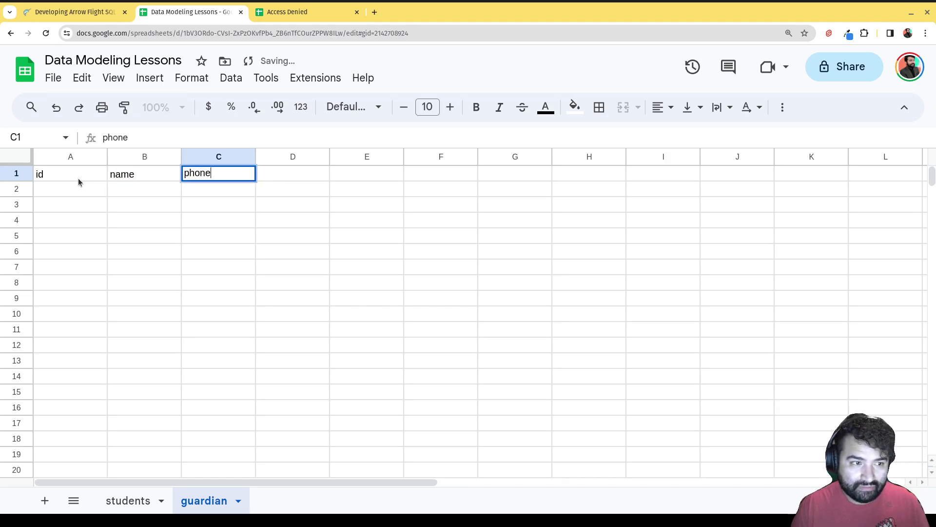
click(78, 180)
- Enter guardian rows: id 1 Mom and id 2 Daddy, each with a phone number
click(82, 191)
text(1)
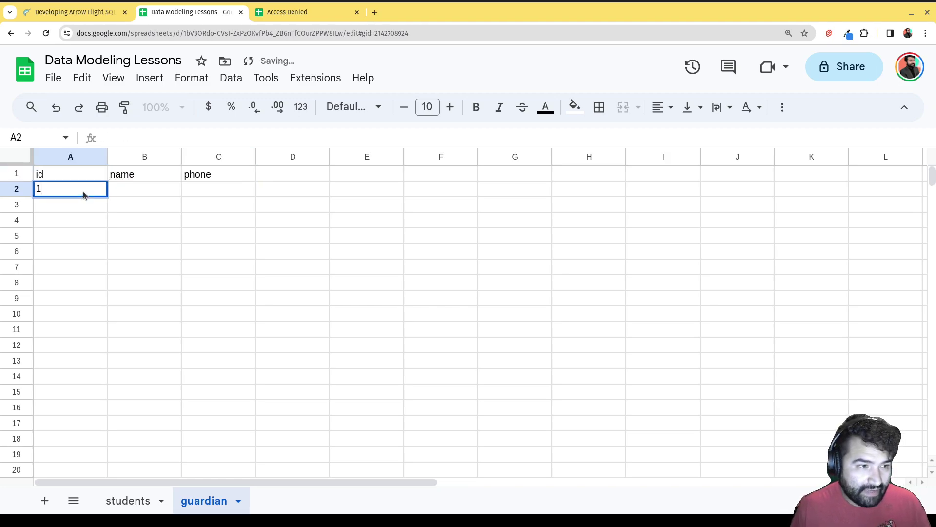
click(154, 195)
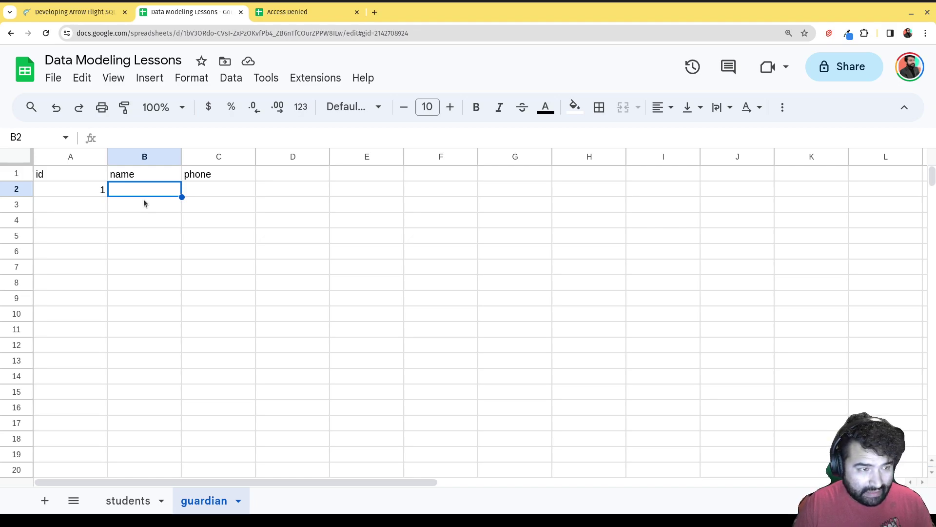
text(Mom)
key(Tab)
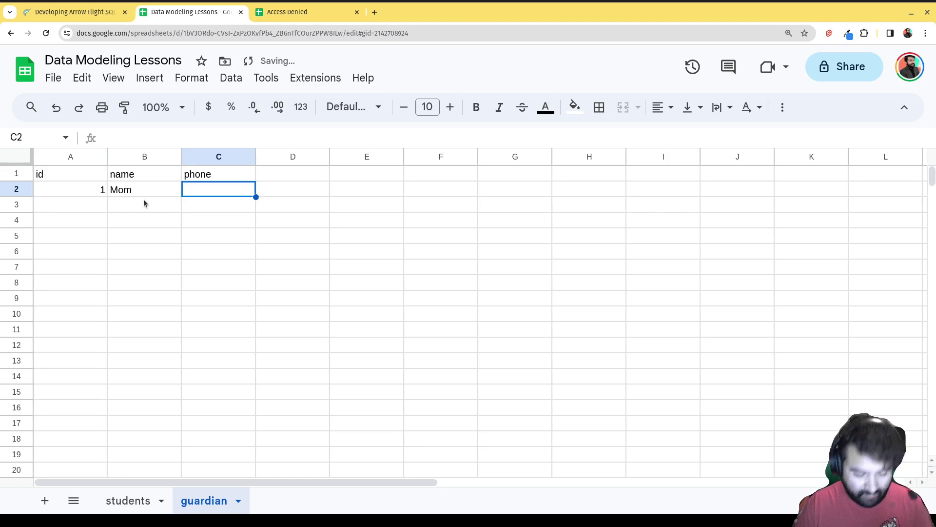
text(4444444)
key(Return)
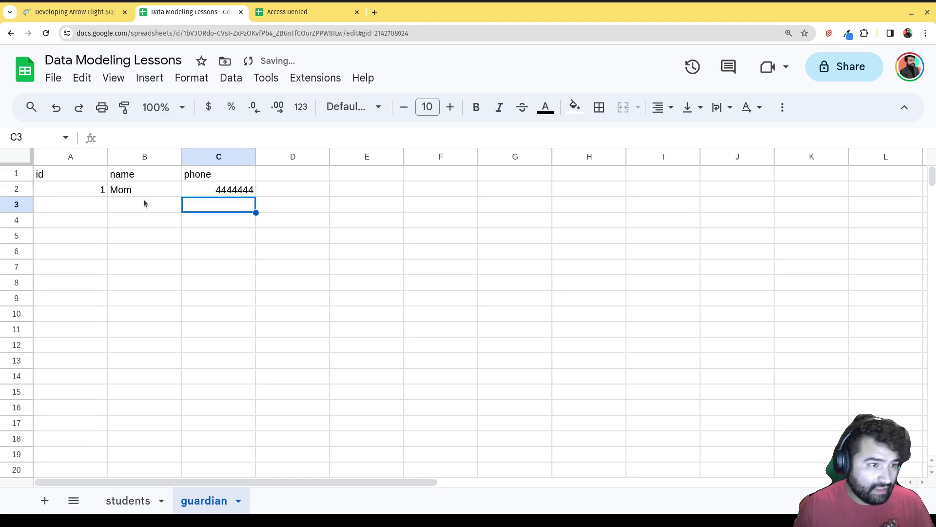
text(2)
key(Tab)
text(Daddy)
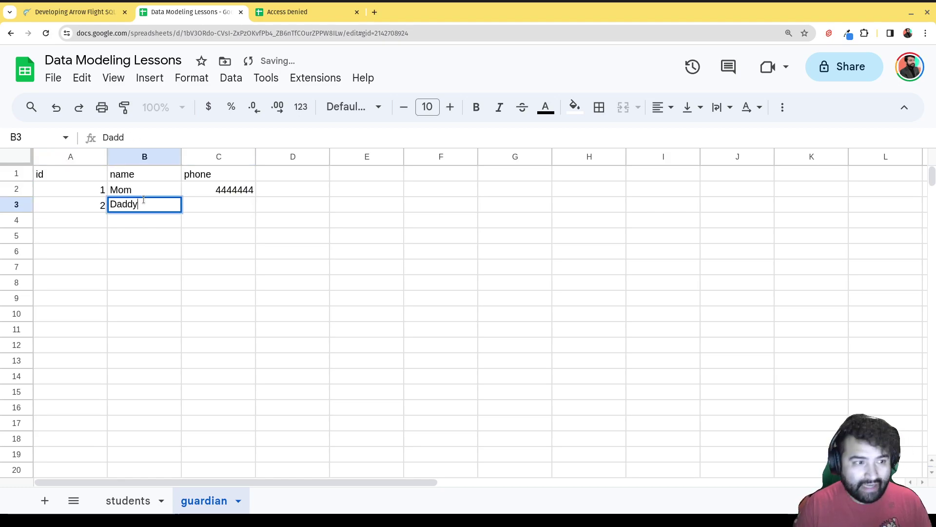
key(Tab)
text(5555)
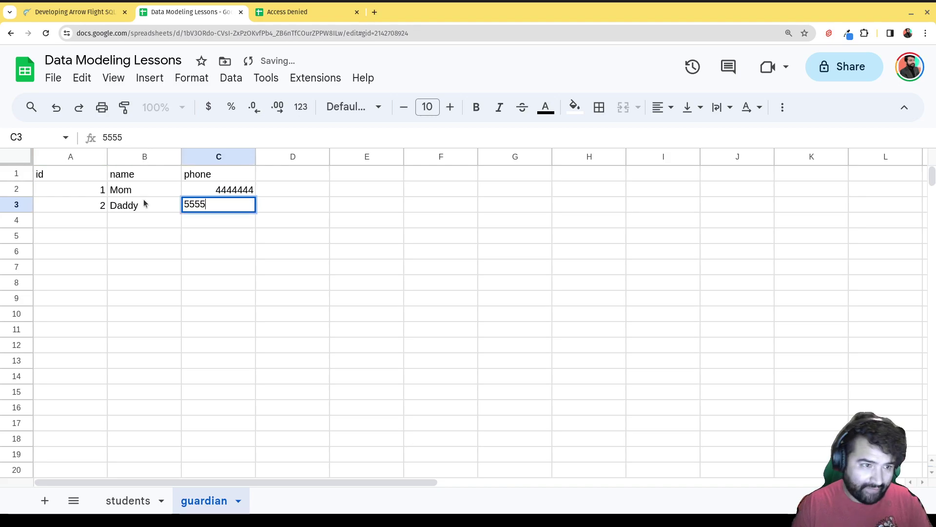
text(555)
click(222, 282)
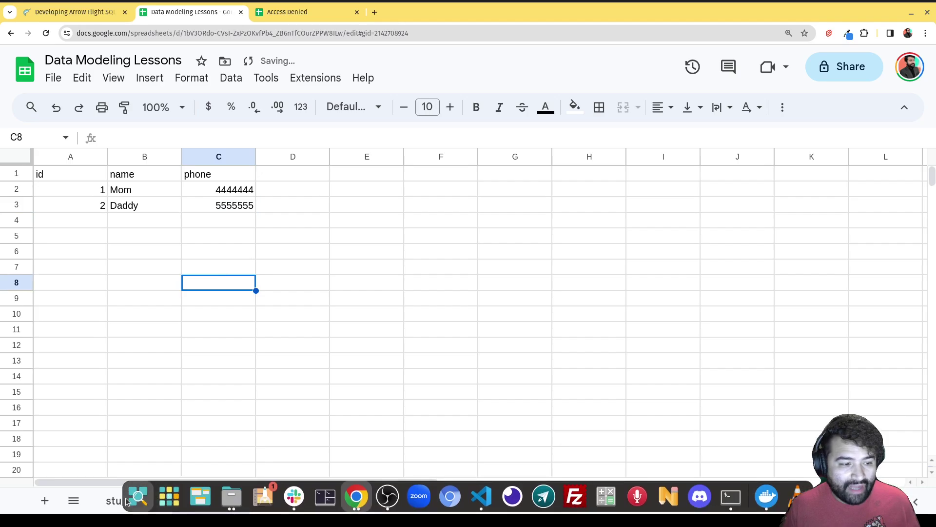
- Delete the guardian1_phone and guardian2_phone columns from the students sheet
click(123, 500)
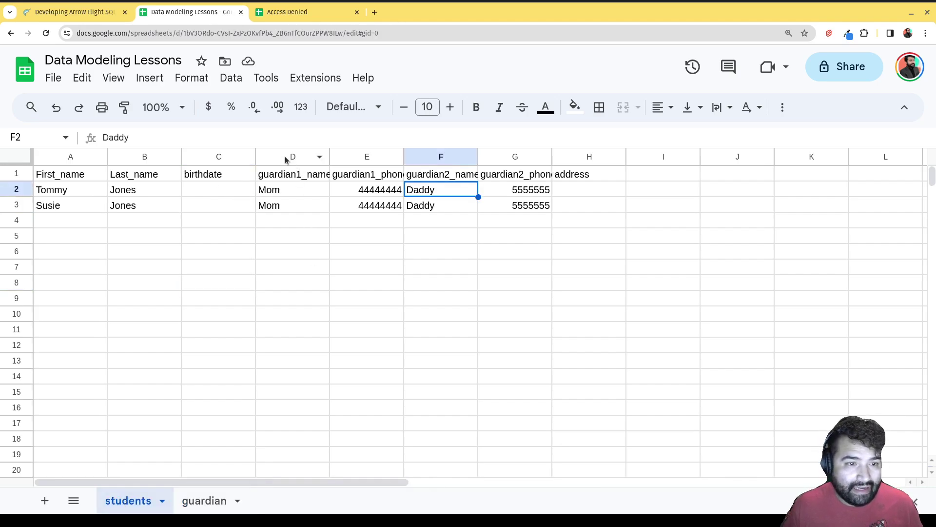
click(367, 157)
right_click(367, 158)
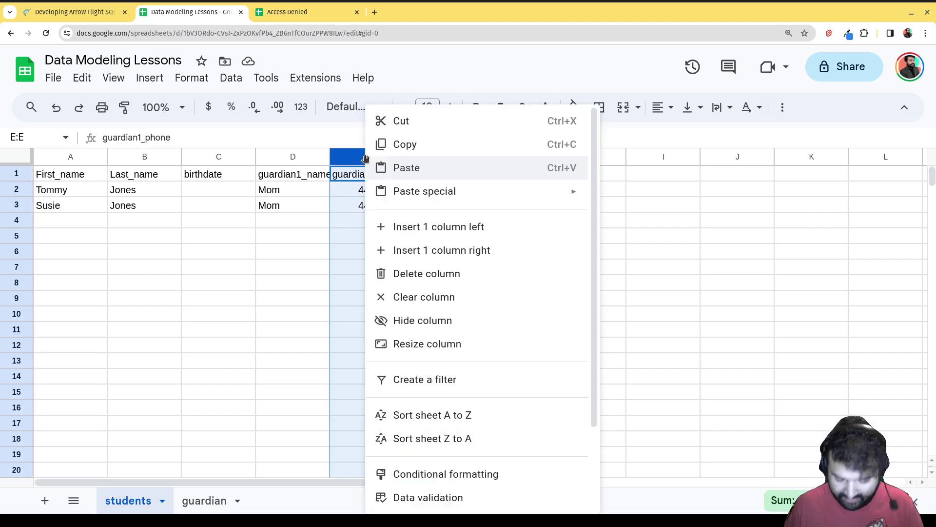
click(421, 274)
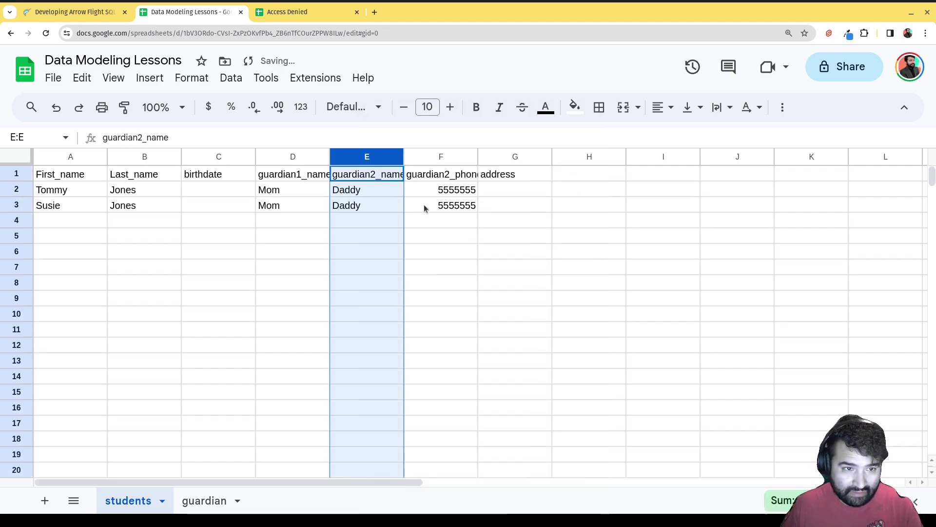
right_click(436, 160)
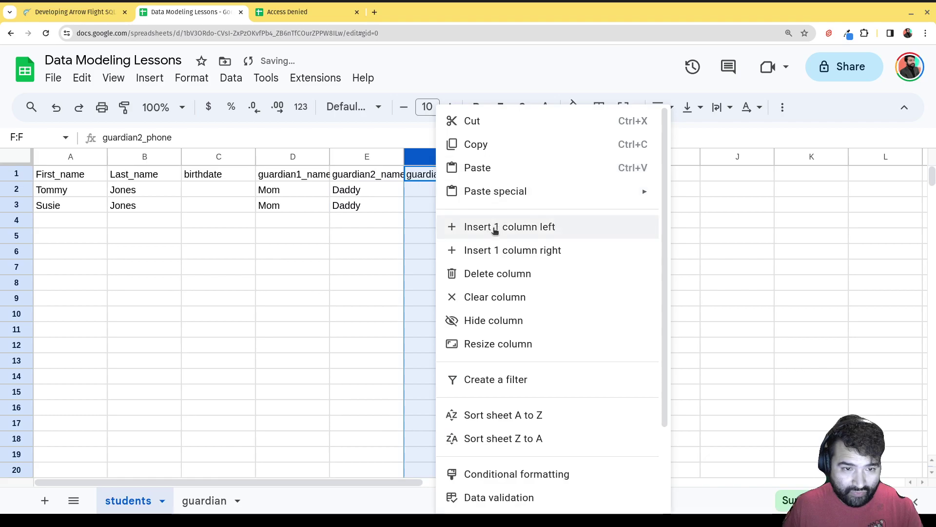
click(494, 277)
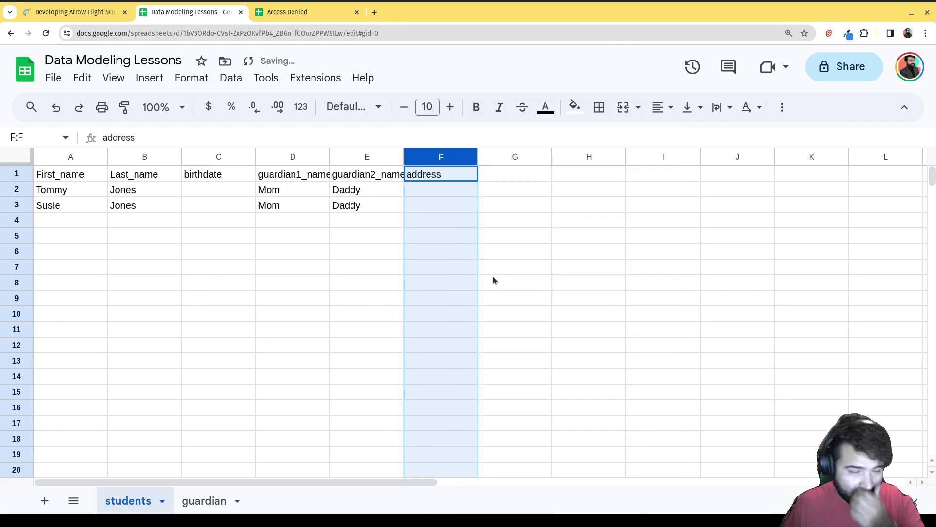
- Replace the guardian names in D2:E3 with guardian ids 1 and 2
click(303, 189)
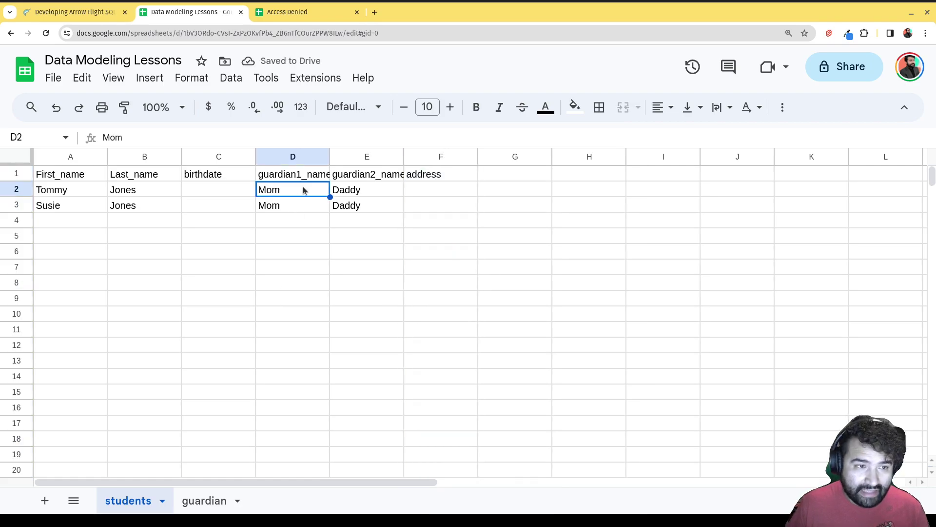
drag(304, 189, 374, 200)
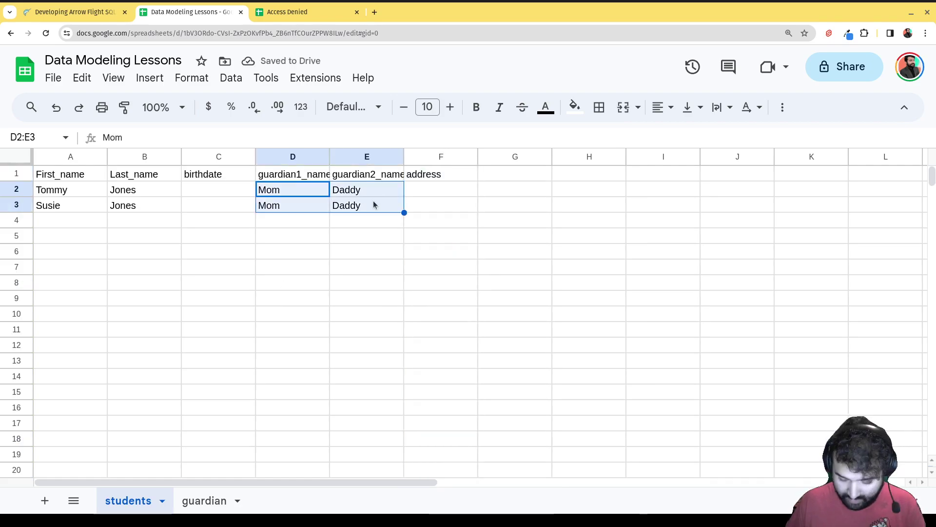
key(Delete)
click(312, 194)
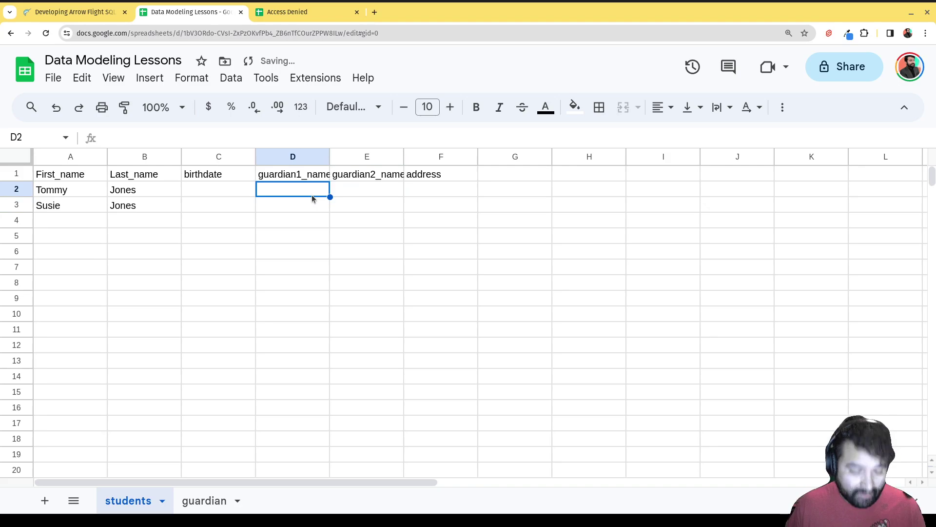
text(1)
key(Return)
text(1)
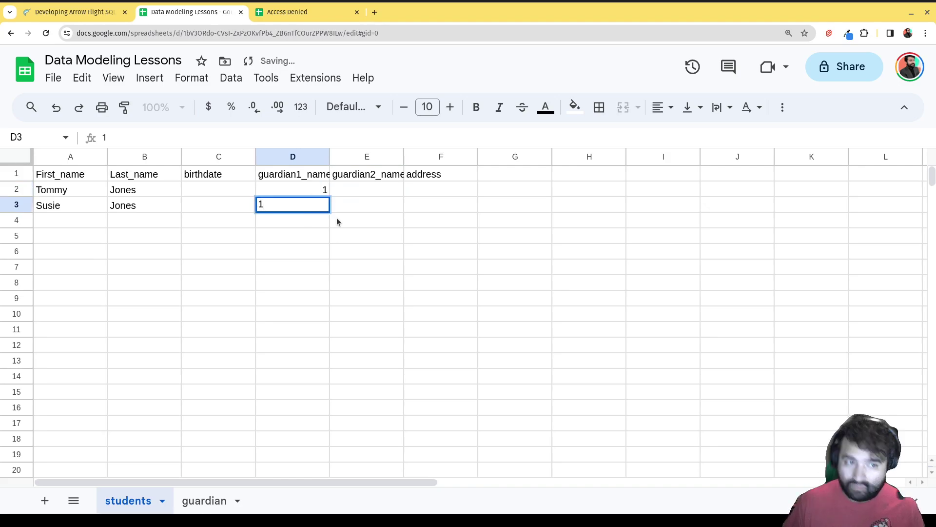
click(337, 222)
click(370, 192)
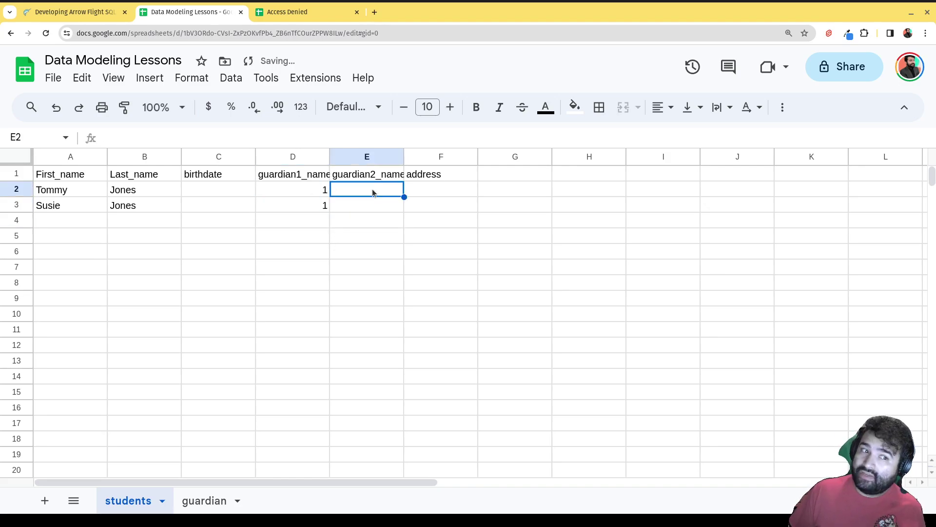
text(2)
key(Return)
text(2)
drag(381, 251, 382, 241)
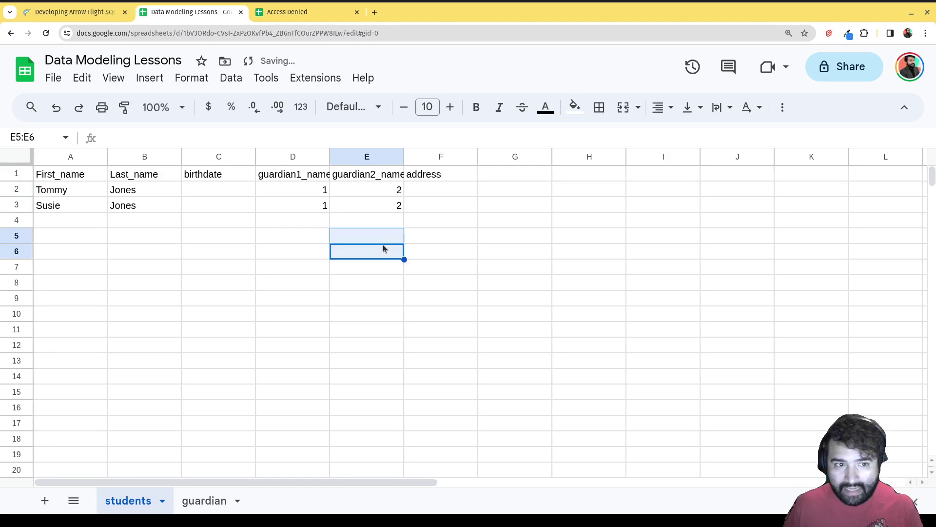
- Shorten the guardian name Daddy to Dad in B3 of the guardian sheet
click(204, 501)
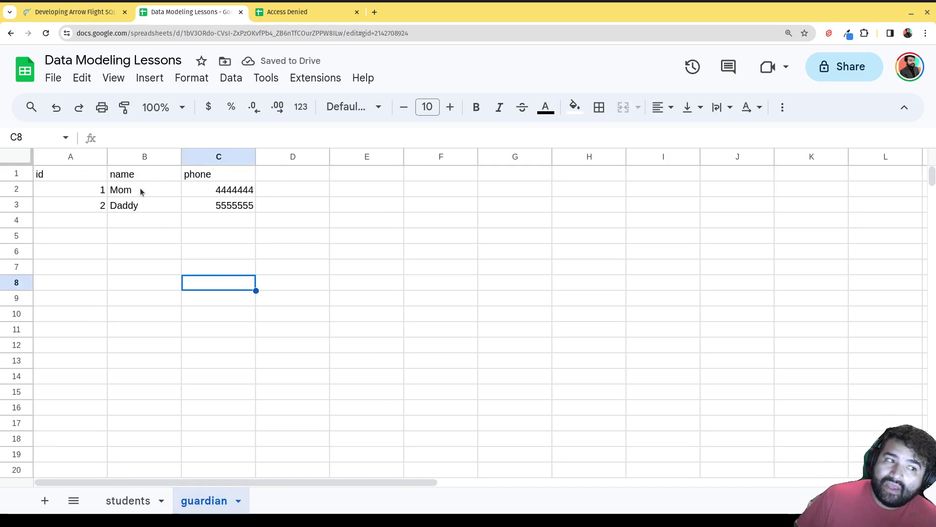
click(147, 209)
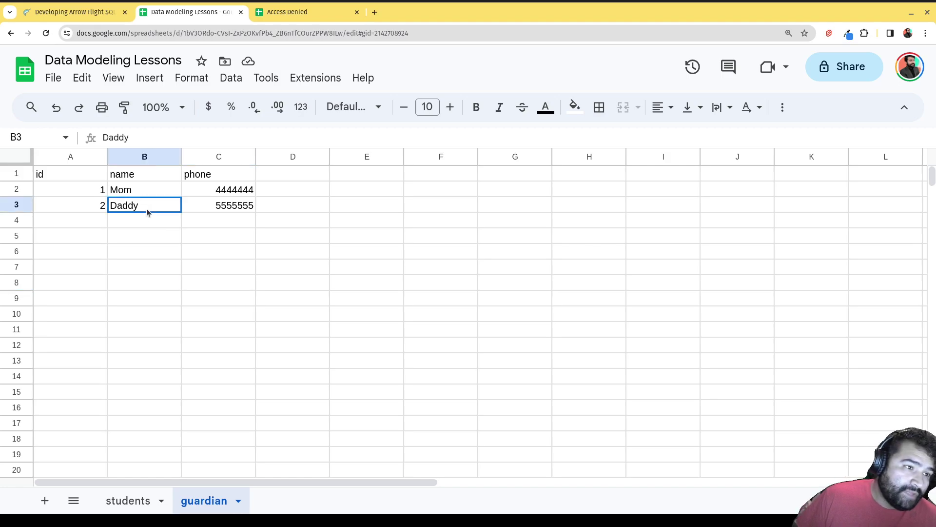
double_click(146, 209)
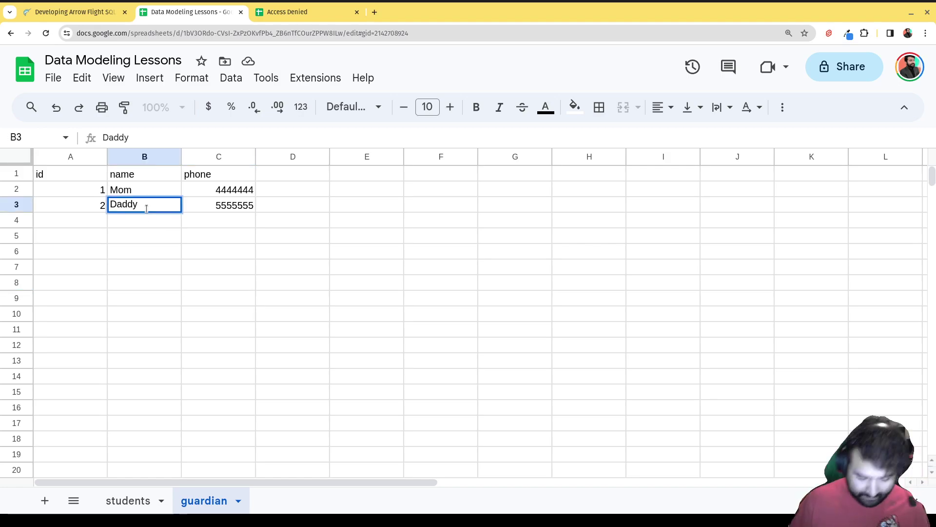
key(BackSpace)
key(BackSpace)
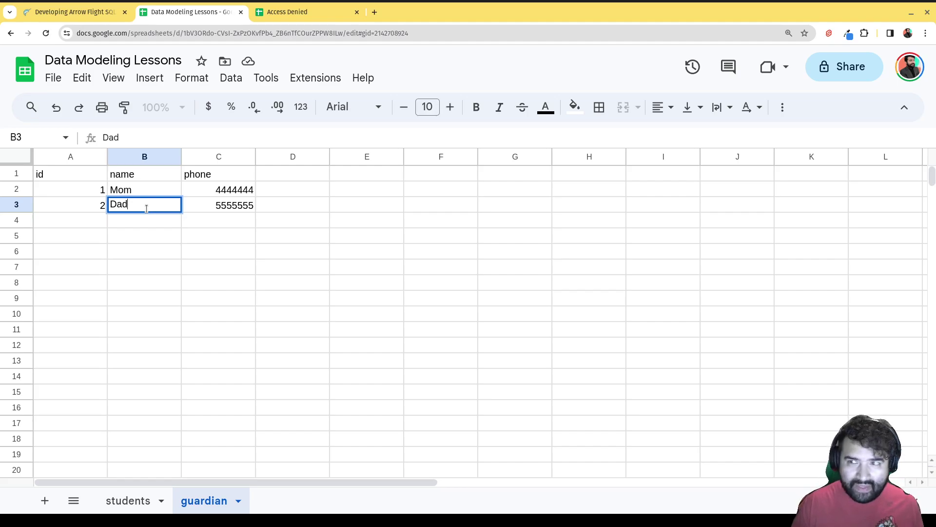
click(128, 500)
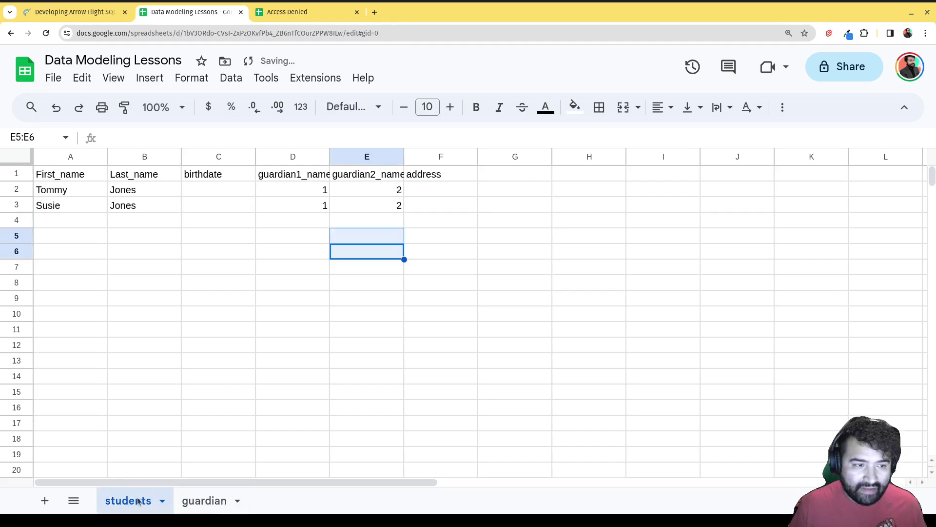
click(315, 210)
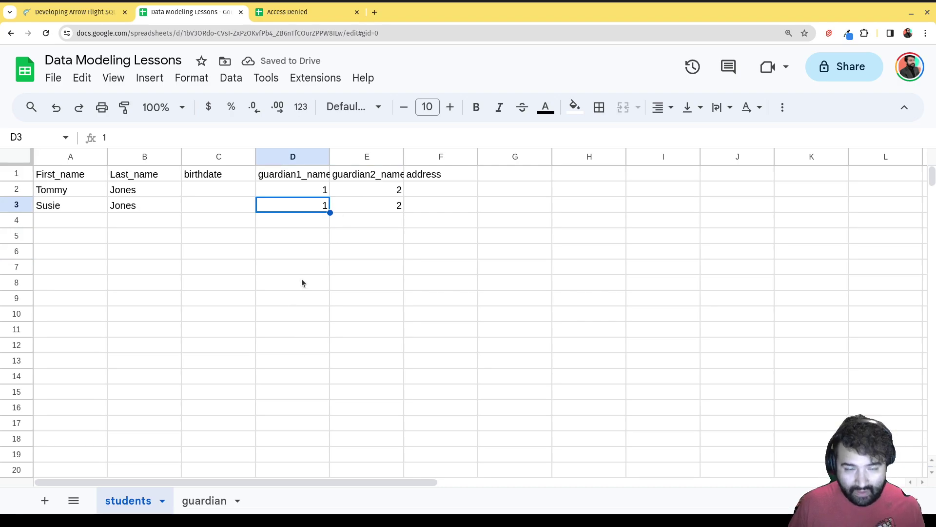
click(376, 195)
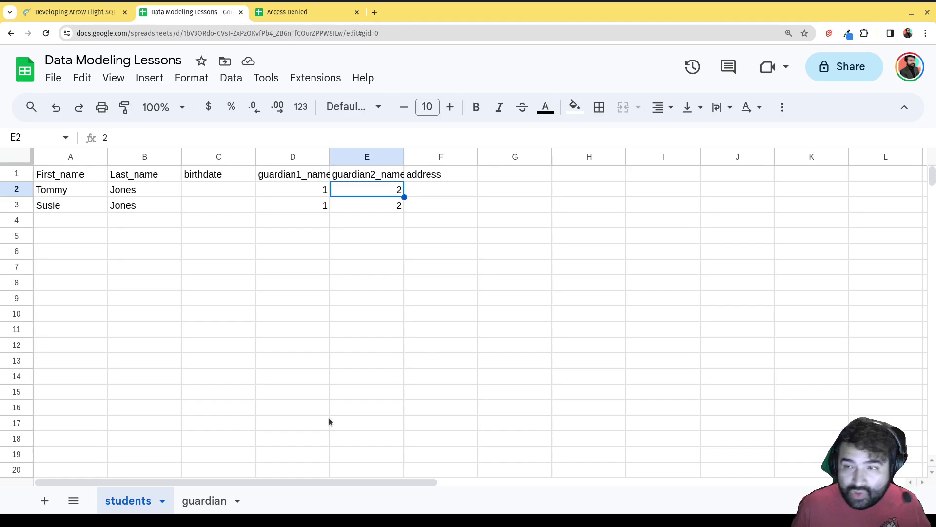
- Delete the guardian1_name and guardian2_name columns from the students sheet
drag(291, 156, 359, 161)
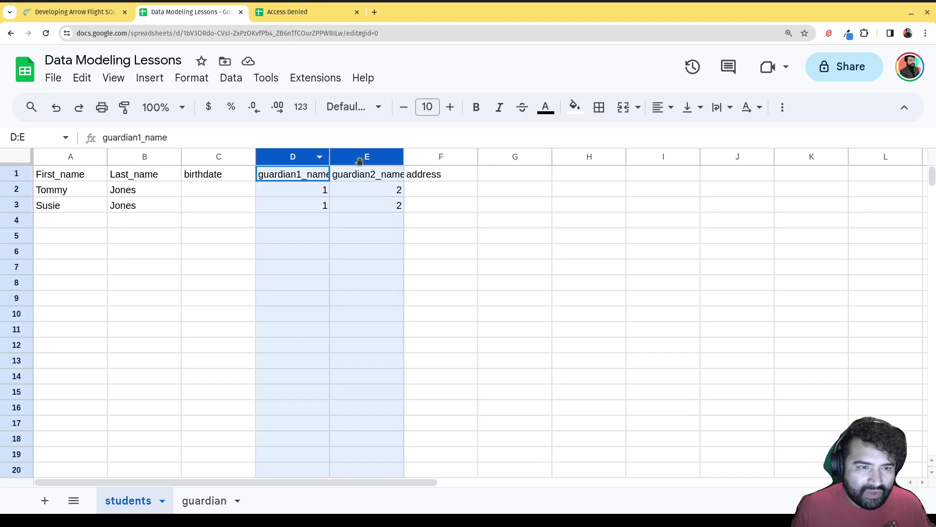
right_click(360, 160)
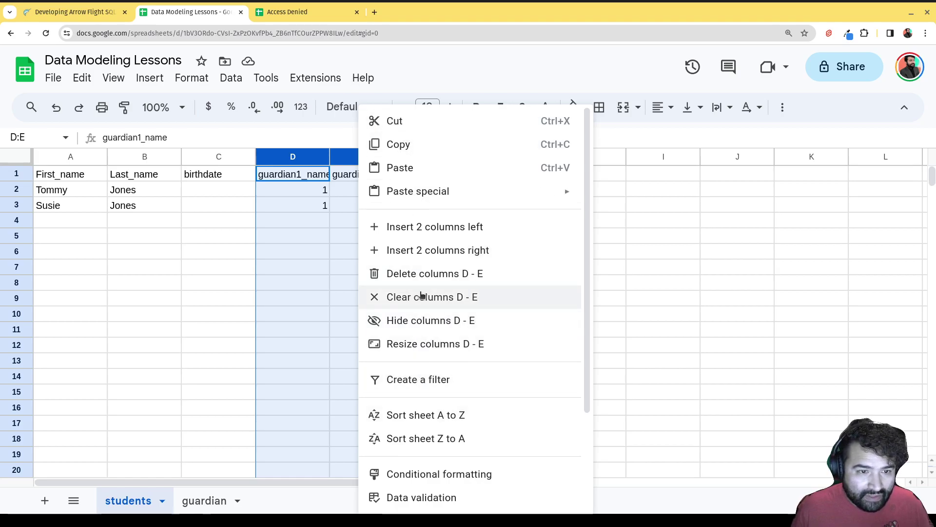
click(423, 274)
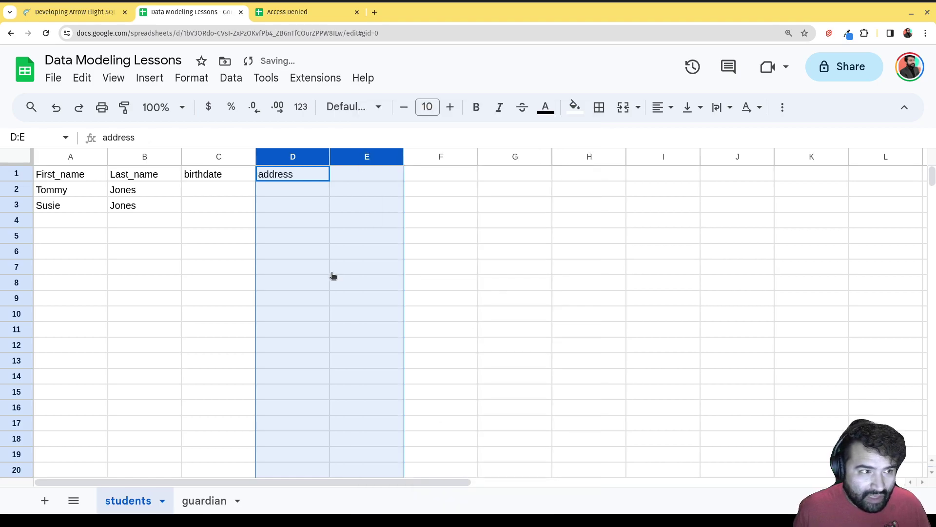
- Insert an 'id' column before First_name and number the two students 1 and 2
click(82, 157)
right_click(83, 158)
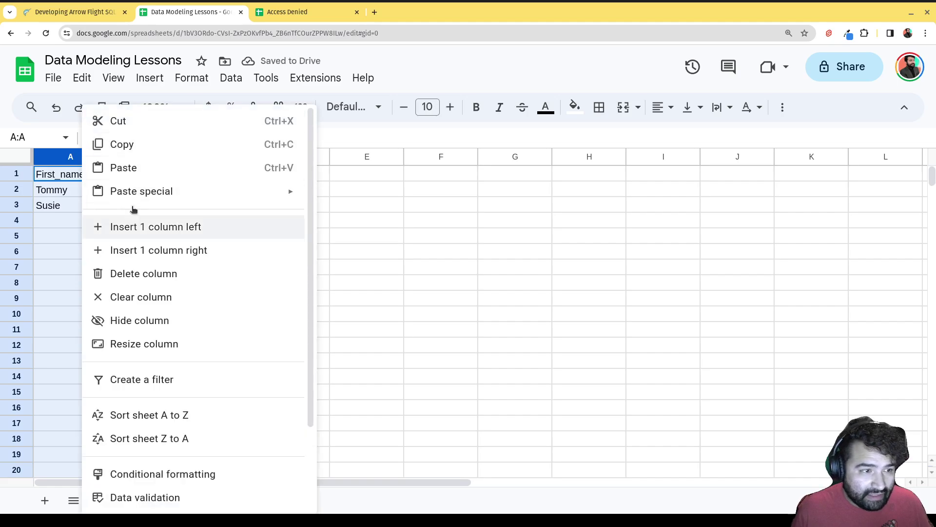
right_click(80, 157)
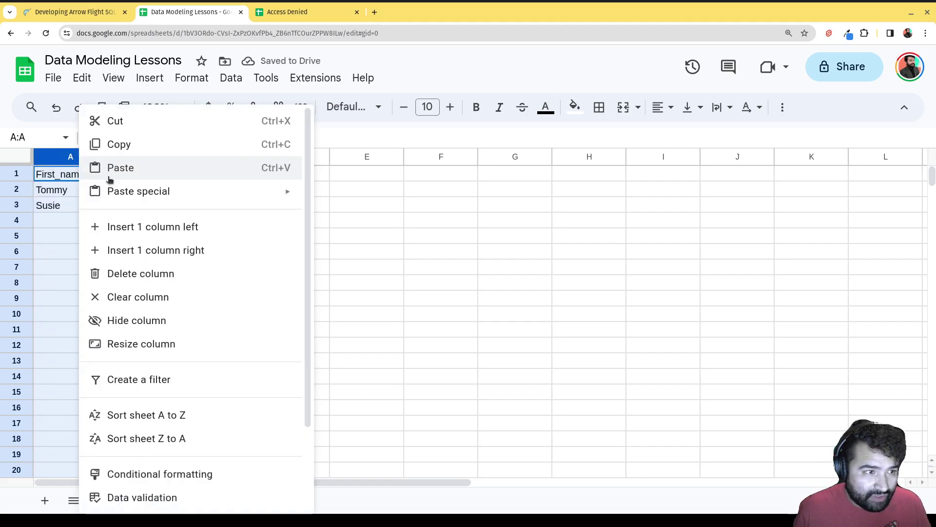
click(126, 226)
click(82, 172)
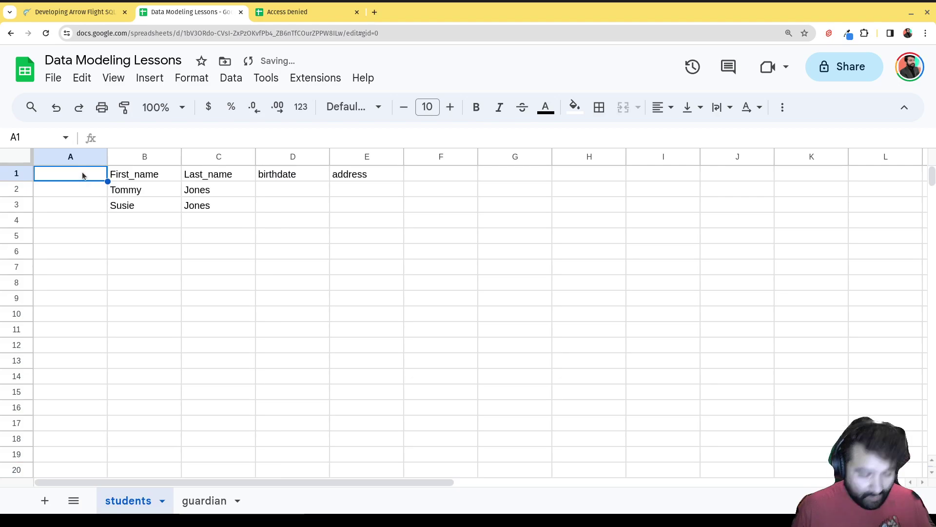
text(id)
key(Return)
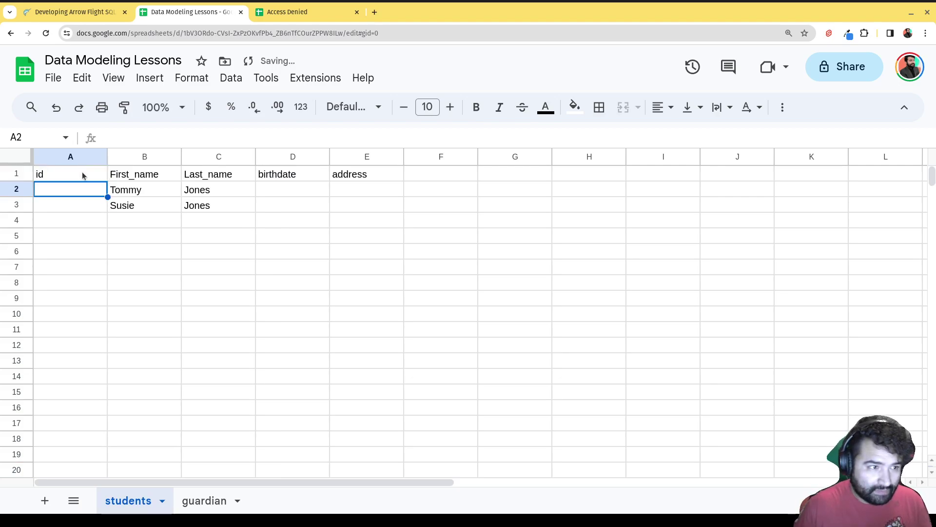
text(1)
key(Return)
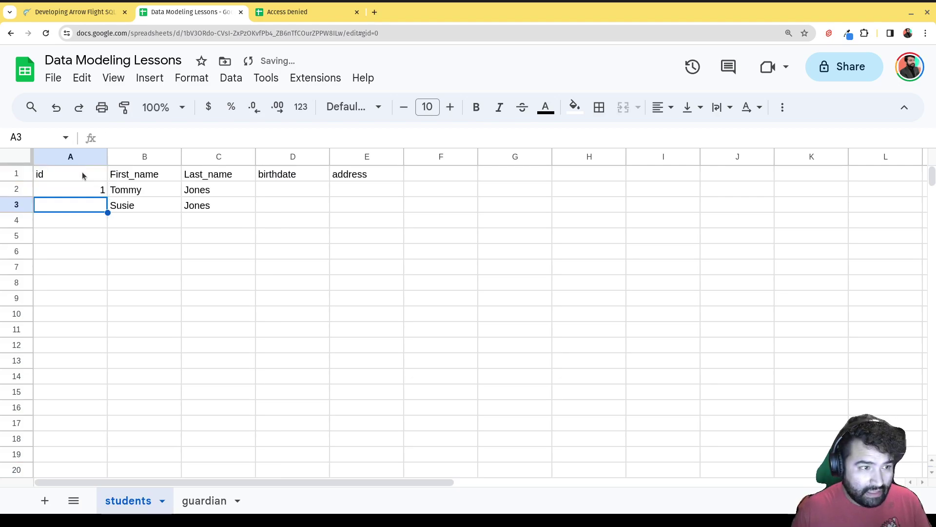
text(2)
key(Return)
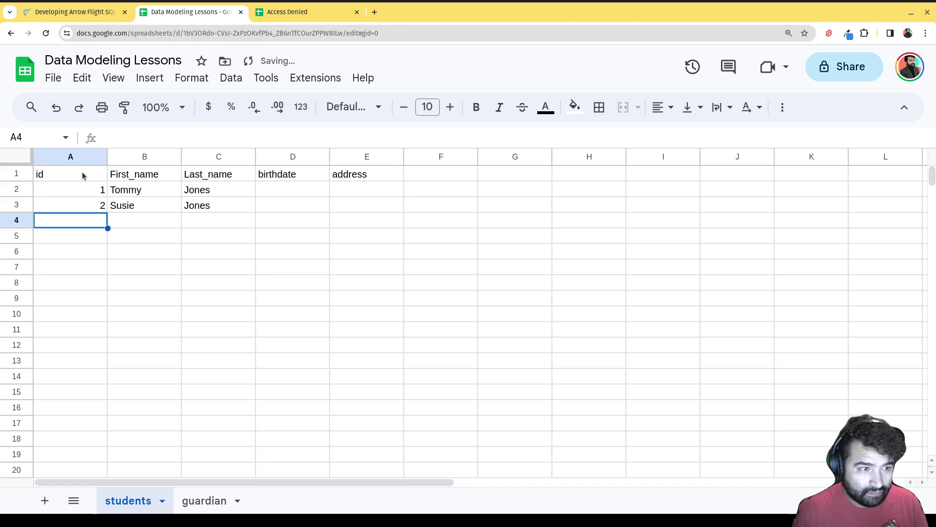
click(203, 508)
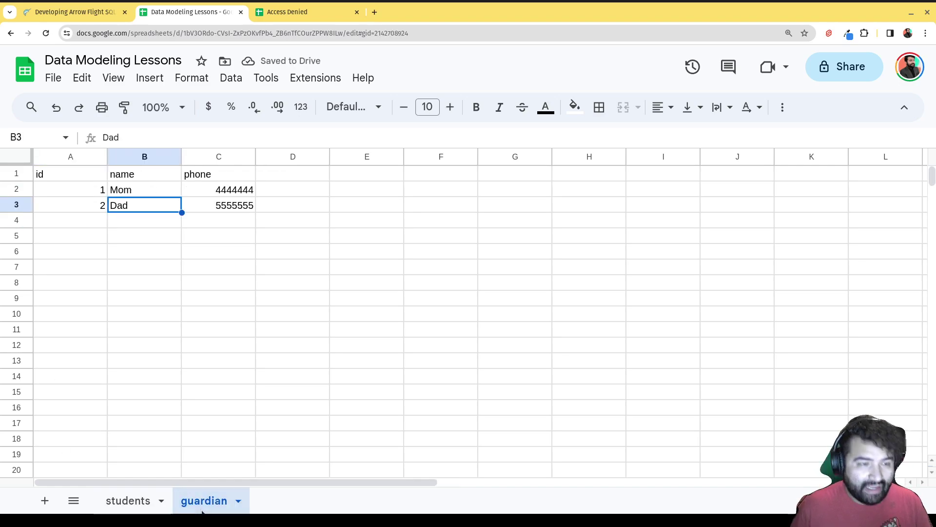
- Add a new sheet with headers id, student_id and guardian_id in A1:C1
click(47, 504)
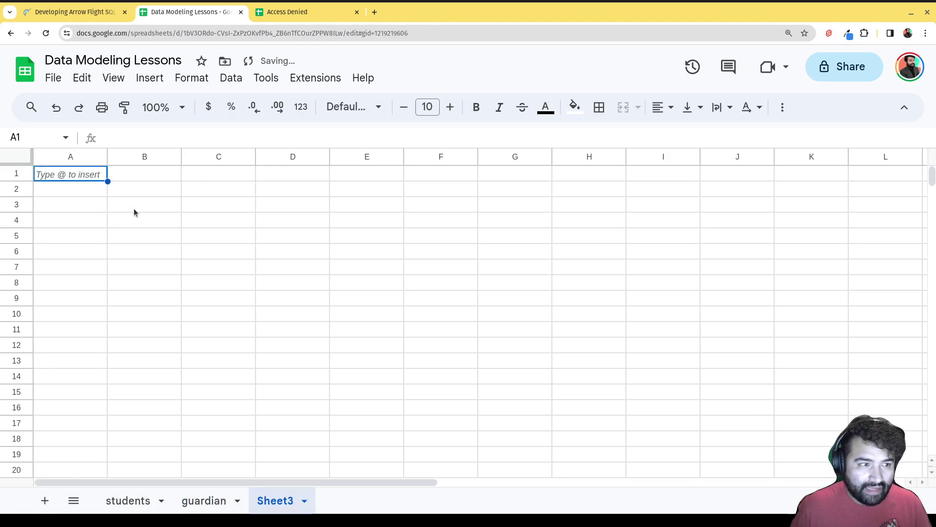
click(91, 176)
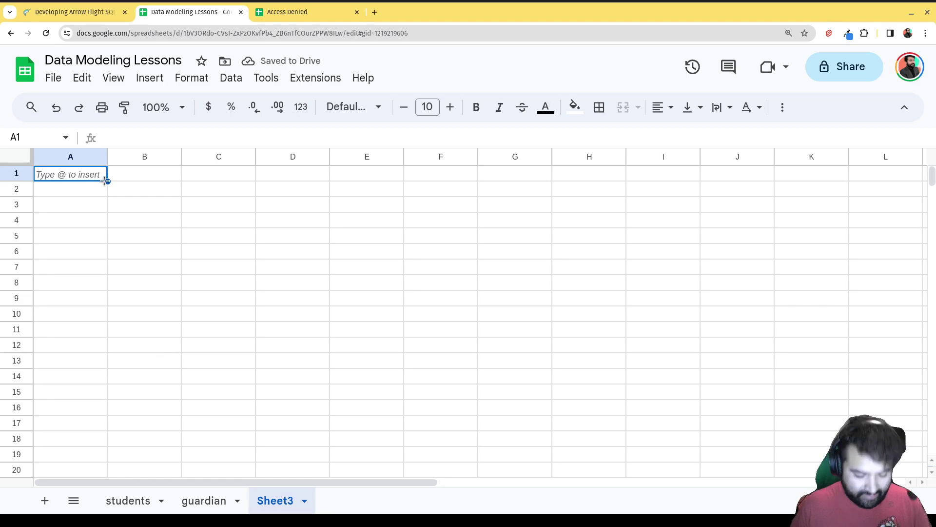
text(id)
key(Tab)
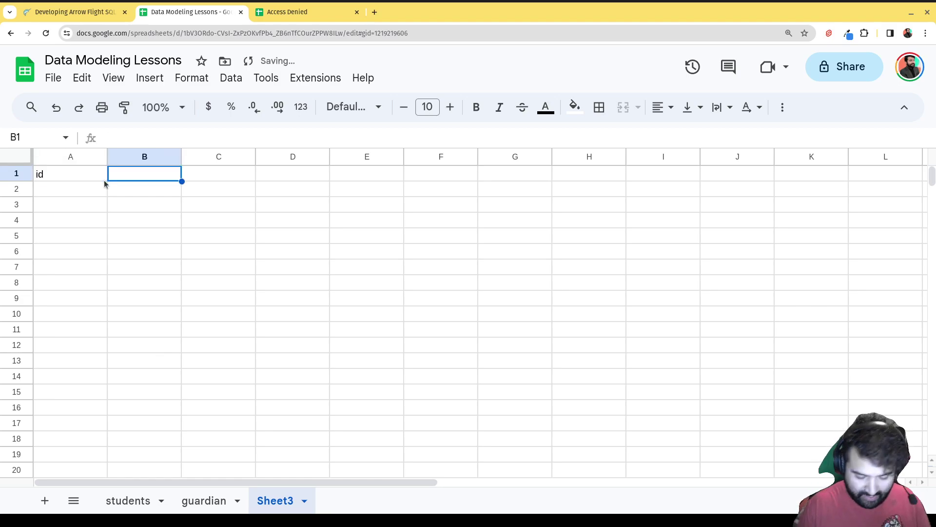
text(student_u)
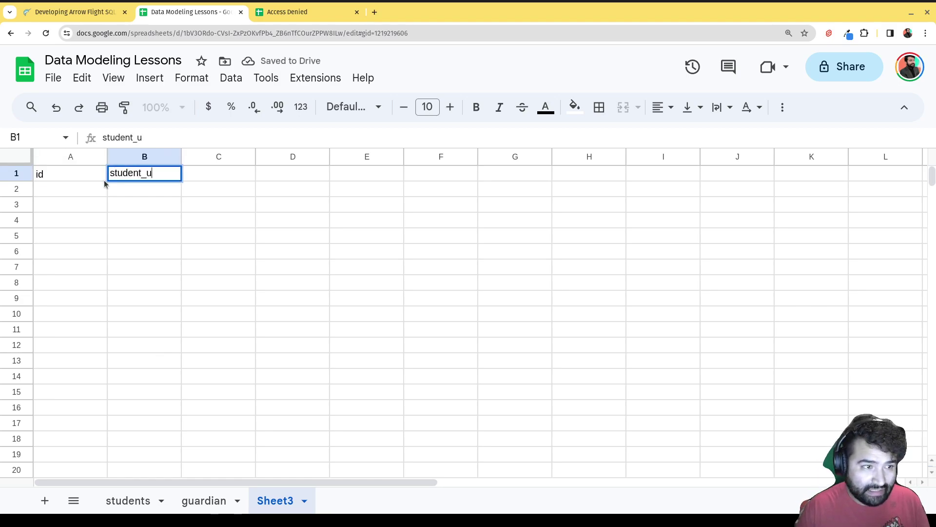
key(BackSpace)
text(id)
key(Tab)
text(guardian))
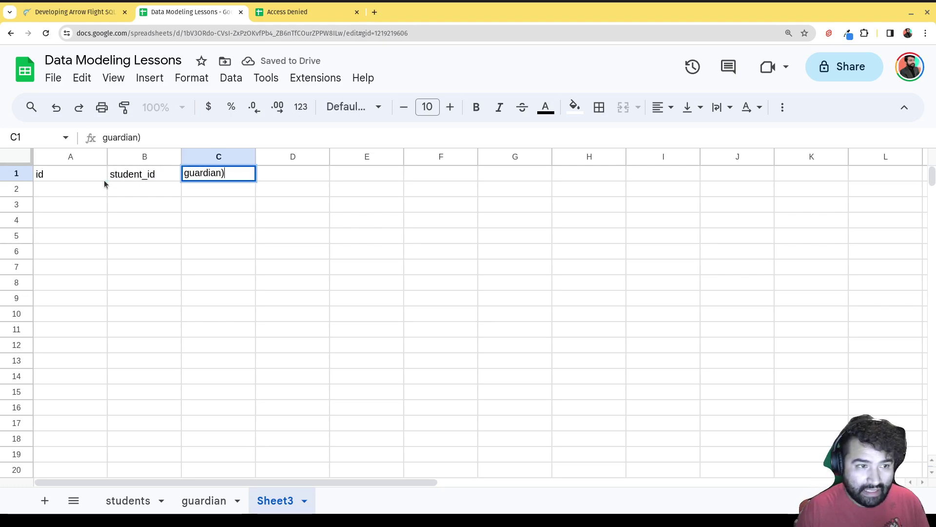
key(BackSpace)
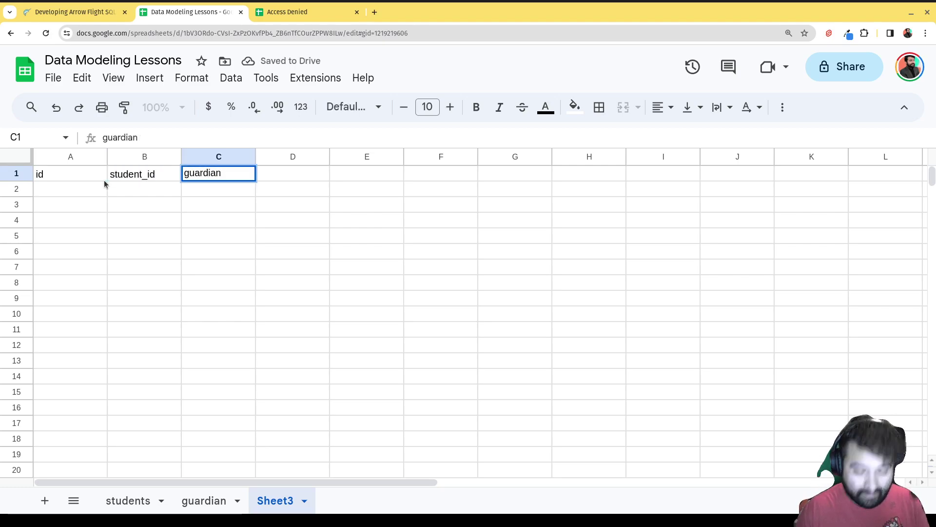
text(_id)
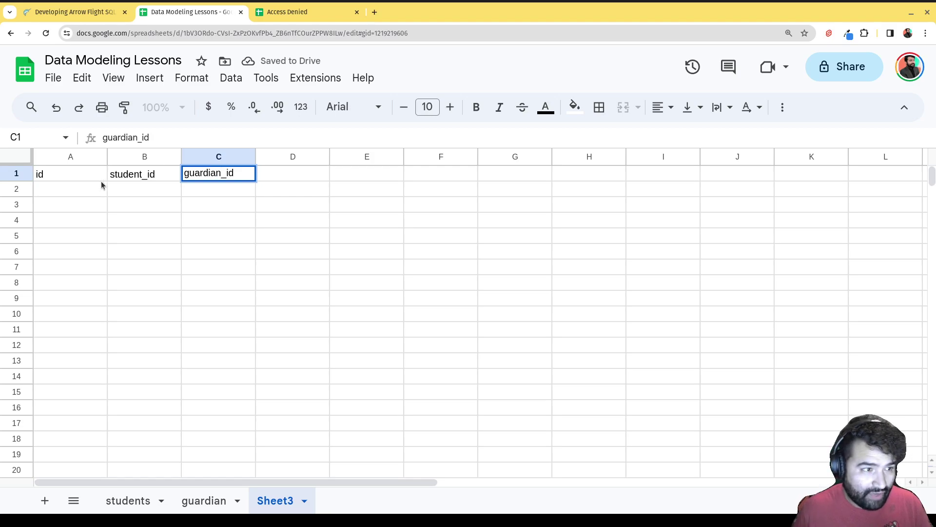
click(98, 191)
- Fill the first two link rows: 1, 1, 1 and 2, 1, 2
text(1)
click(148, 195)
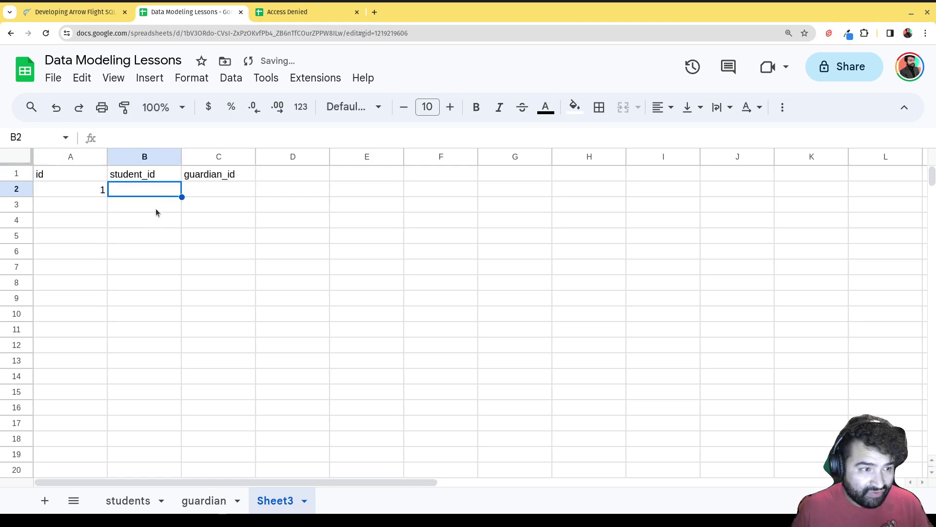
text(1)
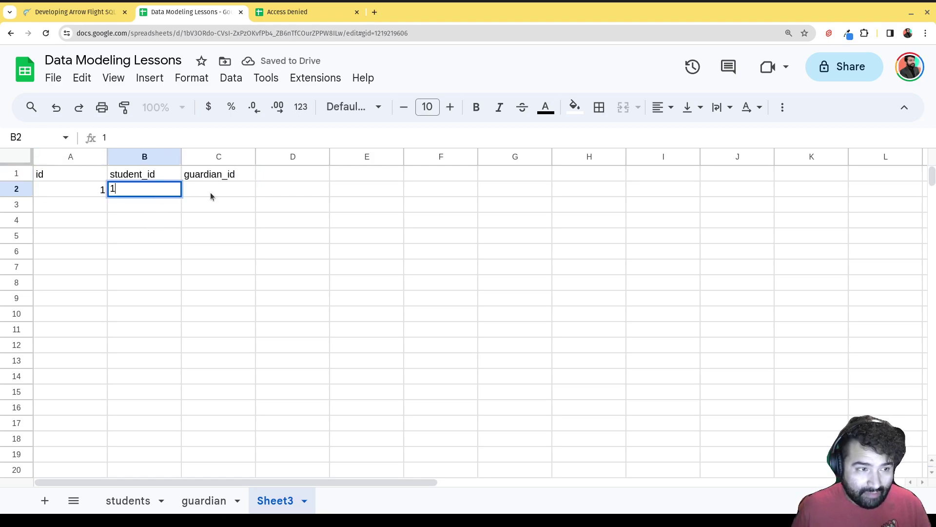
click(212, 195)
text(1)
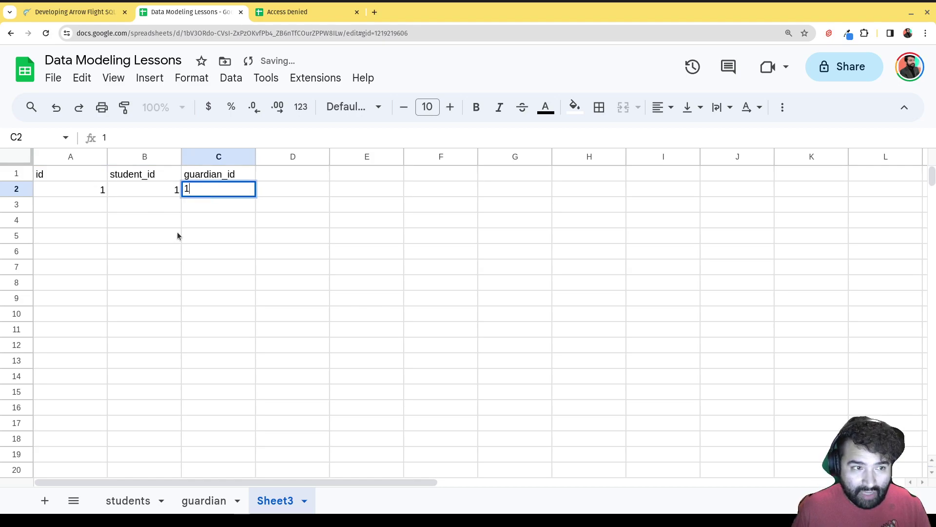
click(91, 204)
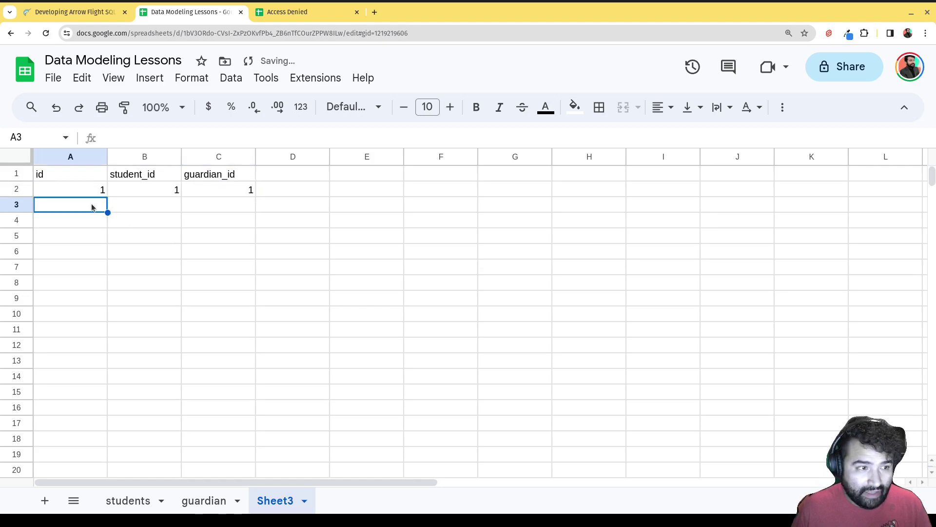
text(1)
key(BackSpace)
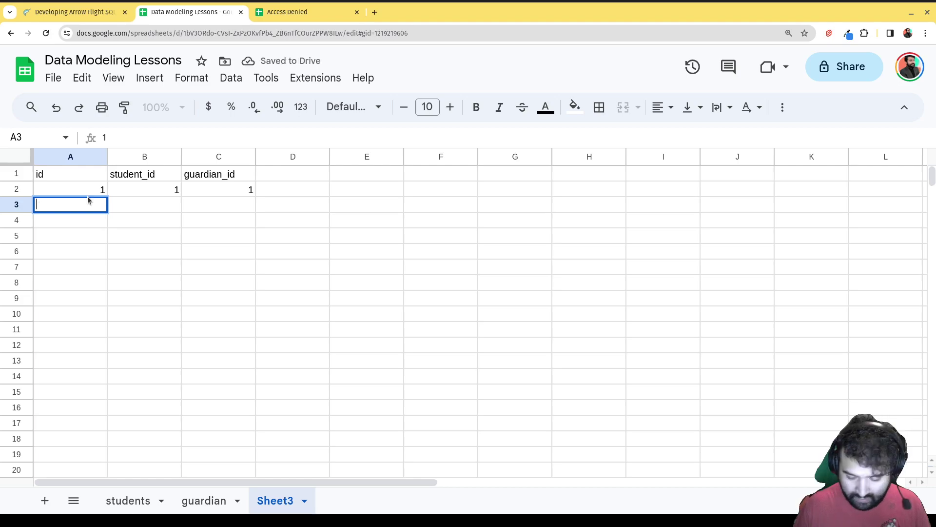
text(2)
click(142, 208)
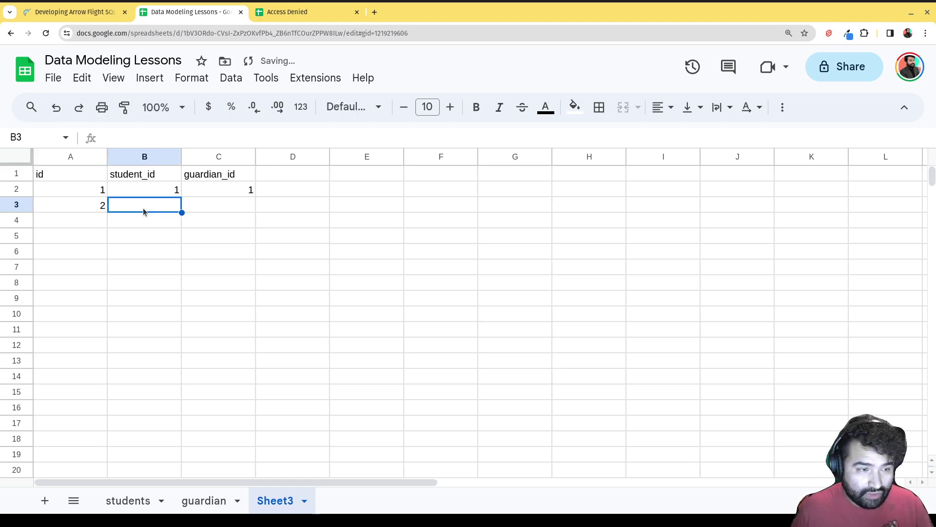
text(1)
click(234, 205)
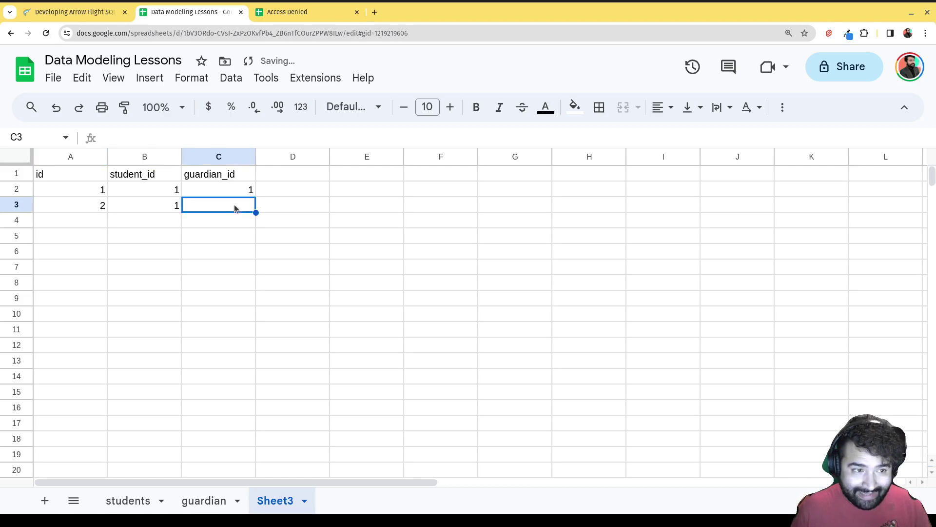
text(2)
click(124, 230)
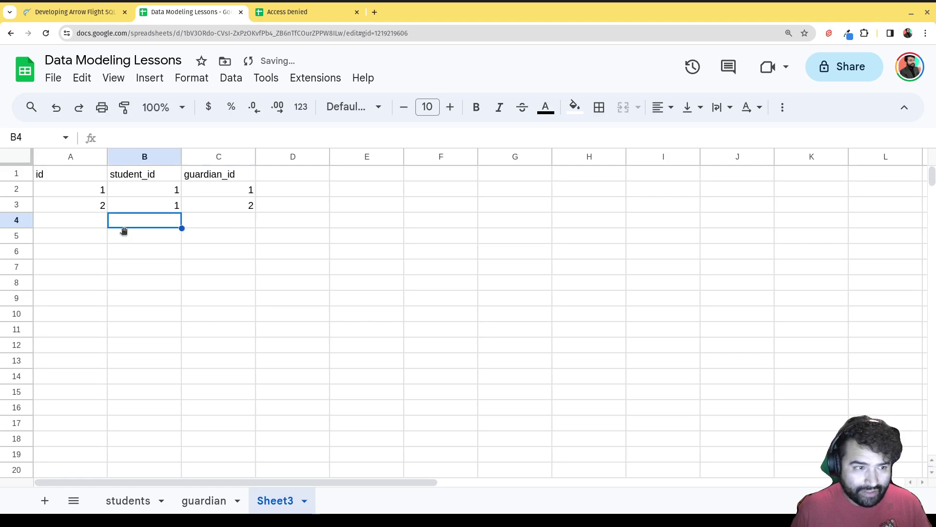
- Fill the last two link rows: 3, 2, 1 and 4, 2, 2
click(71, 220)
text(3)
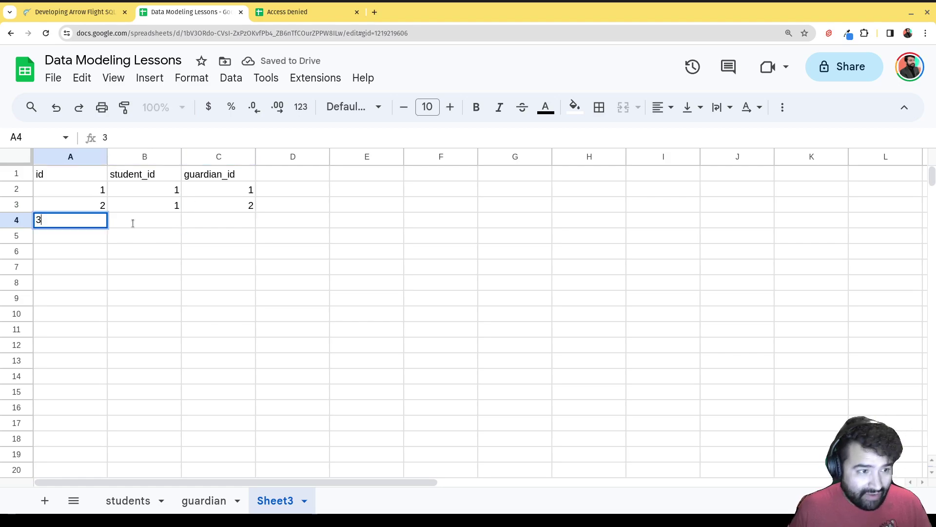
click(136, 220)
text(2)
click(243, 220)
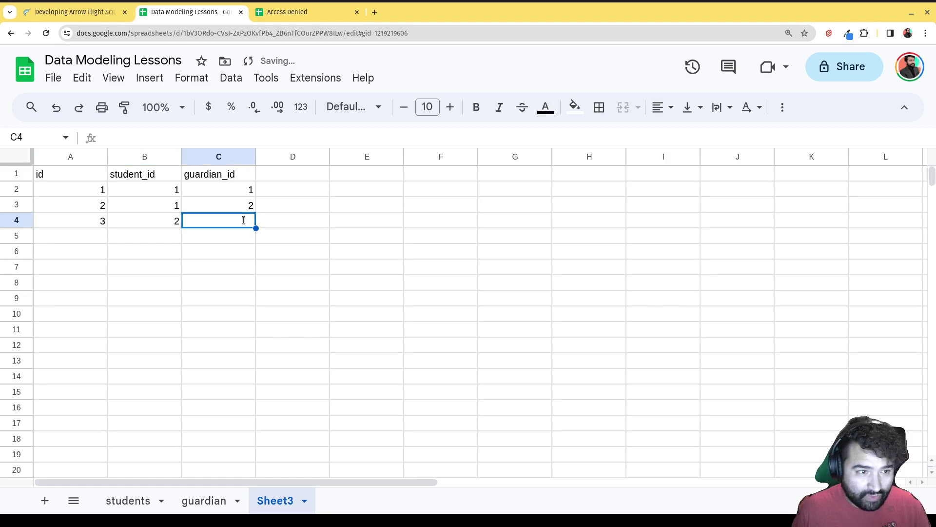
text(1)
click(237, 238)
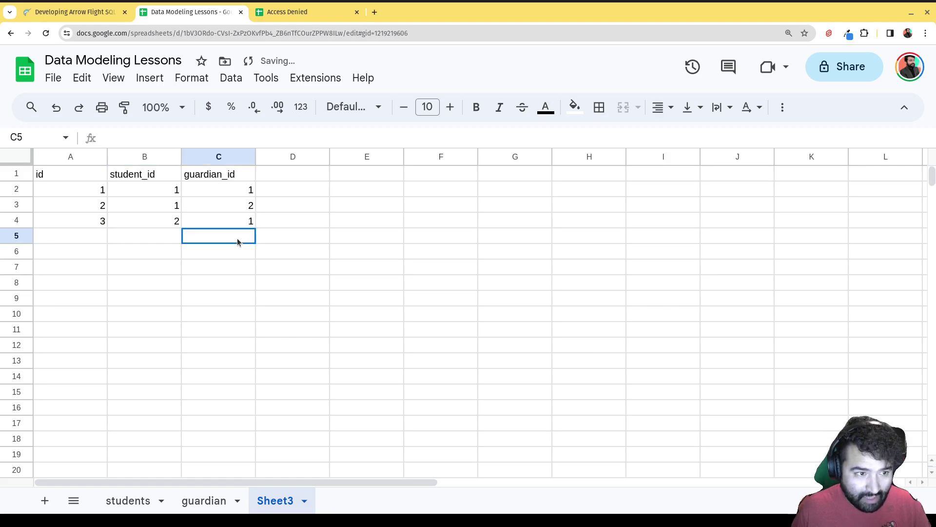
click(153, 239)
text(2)
click(86, 241)
text(4)
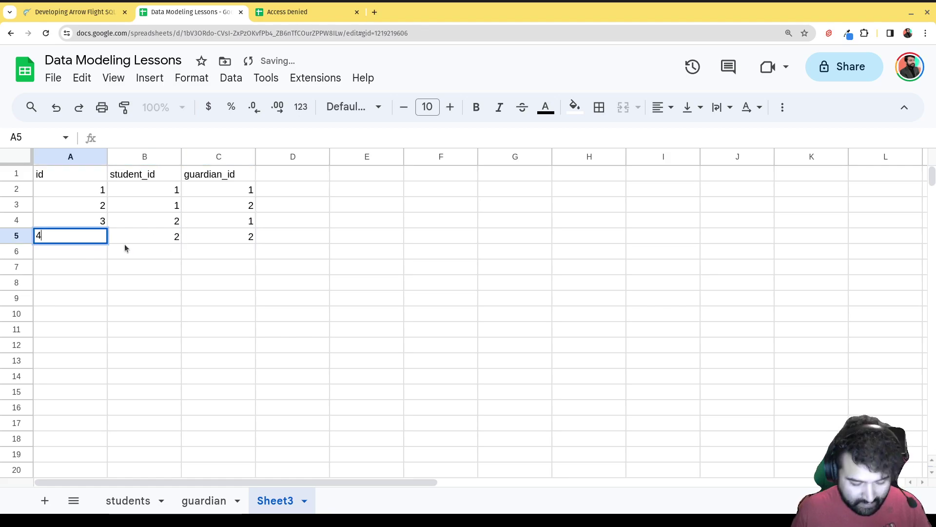
click(226, 269)
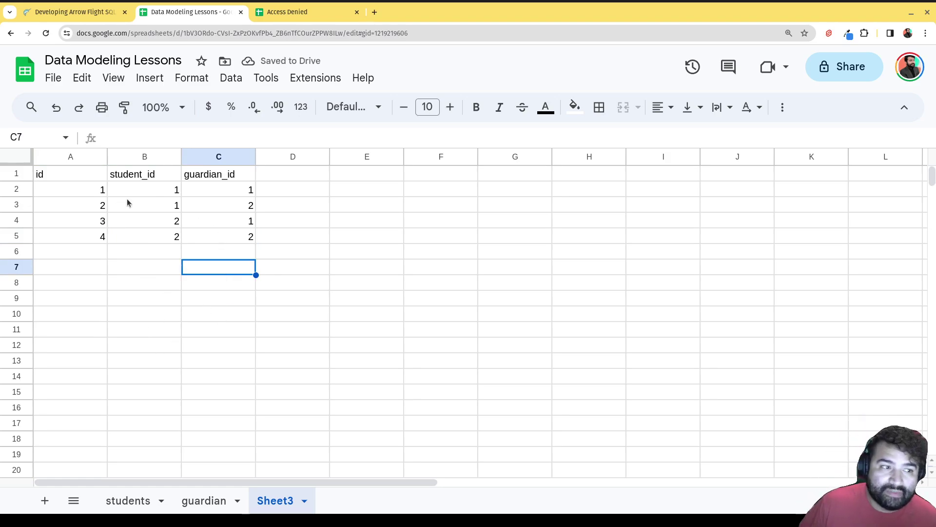
click(124, 502)
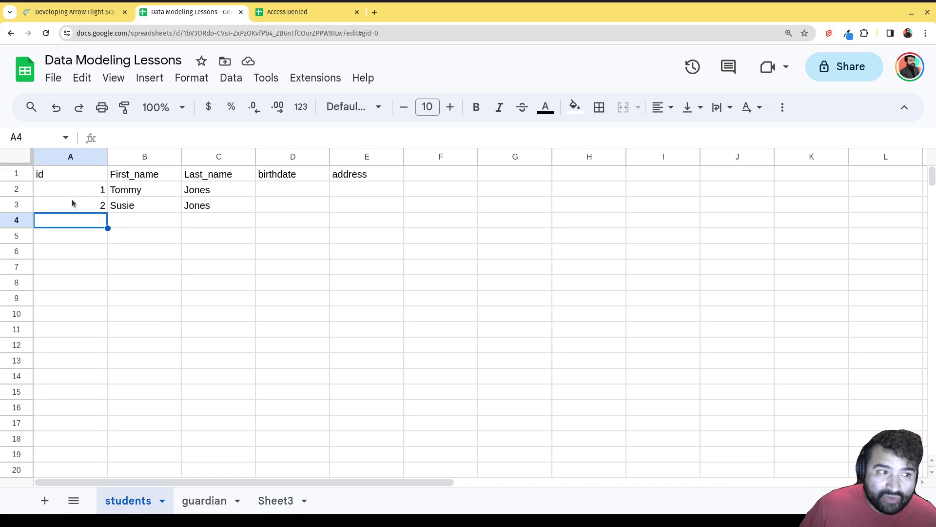
- Compare the guardian and new link sheets, ending back on the students sheet
click(232, 501)
click(293, 501)
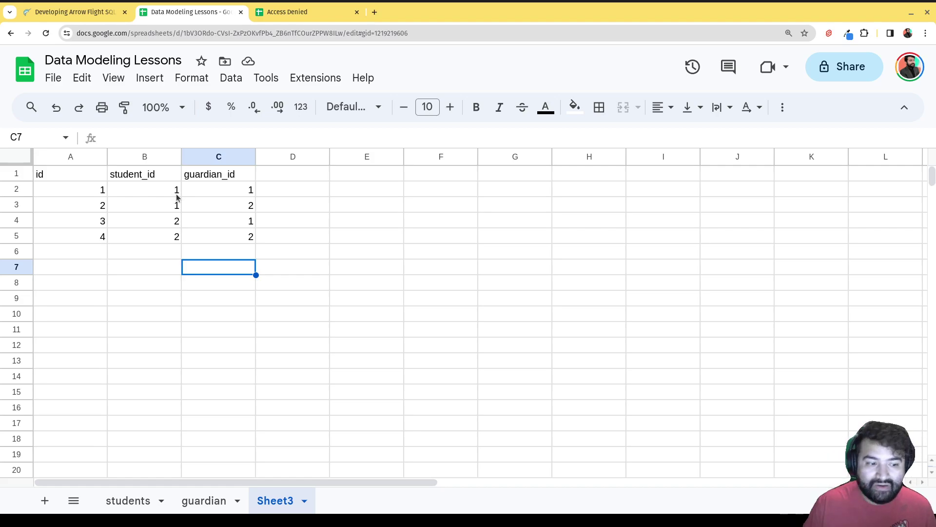
click(200, 500)
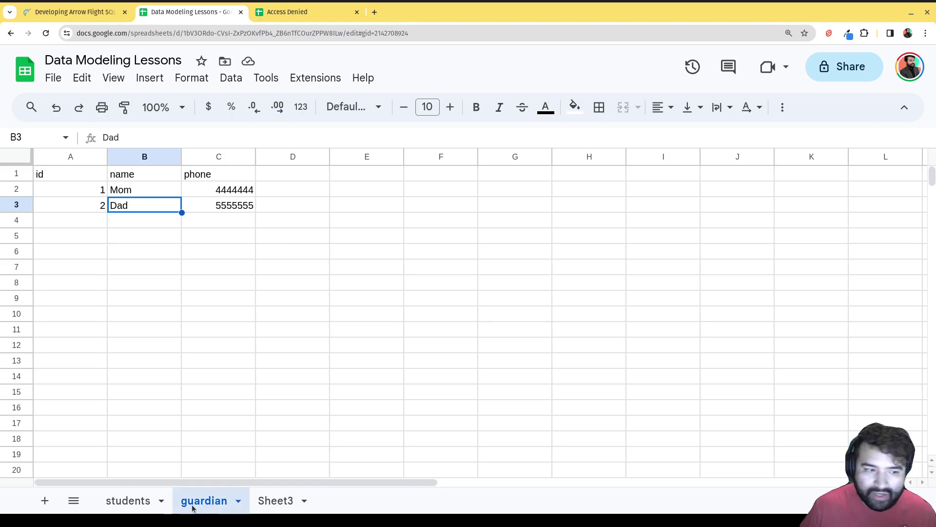
click(135, 507)
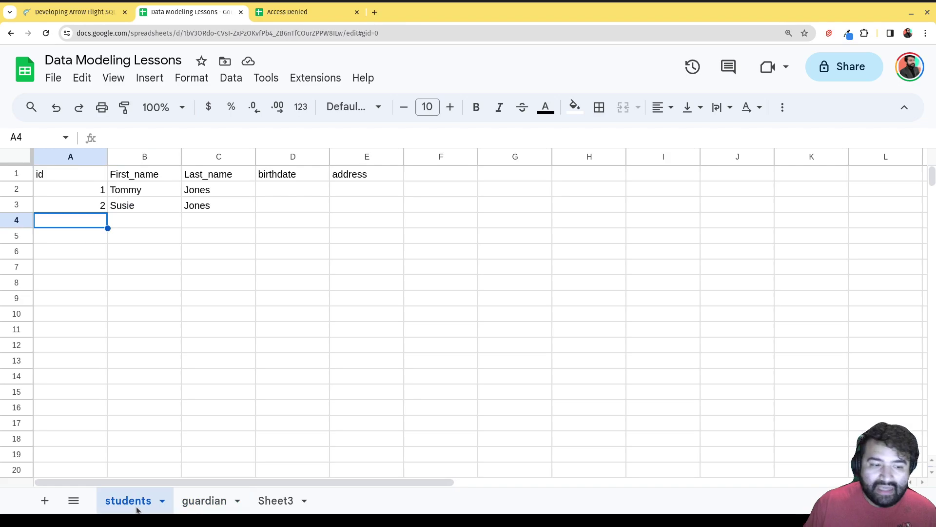
- Rename Sheet3 to 'studentguardian'
double_click(266, 500)
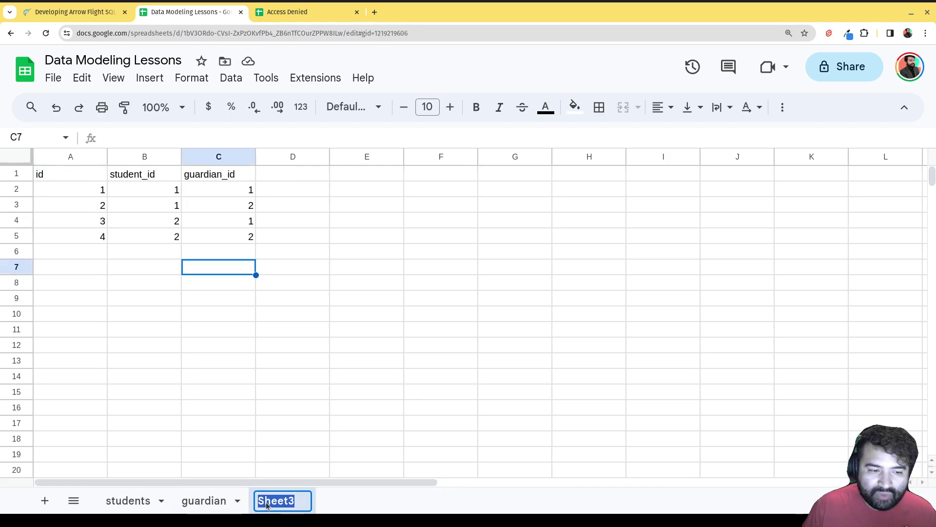
text(student)
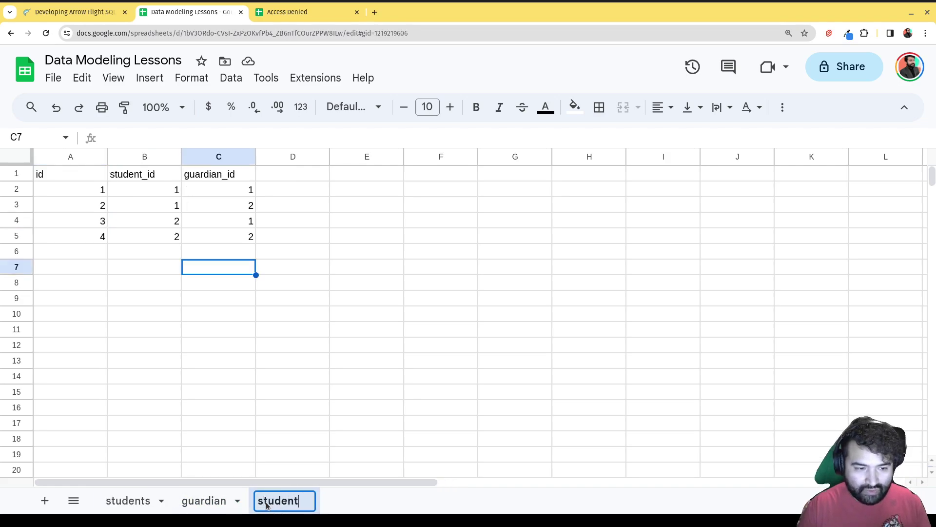
text(guard)
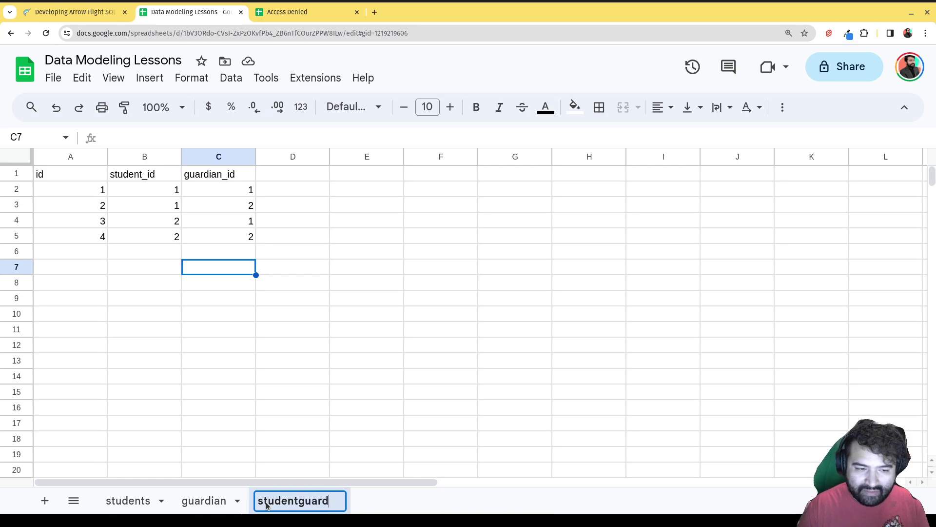
text(ian)
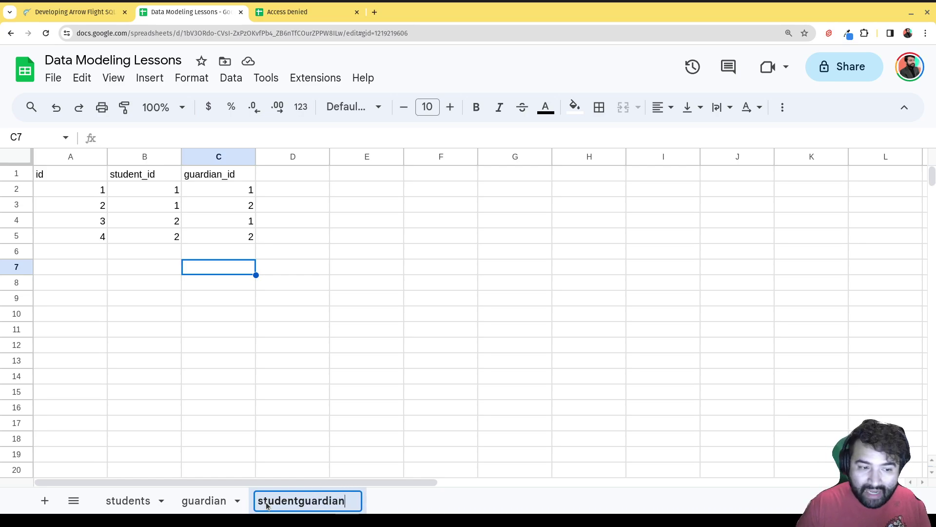
key(Return)
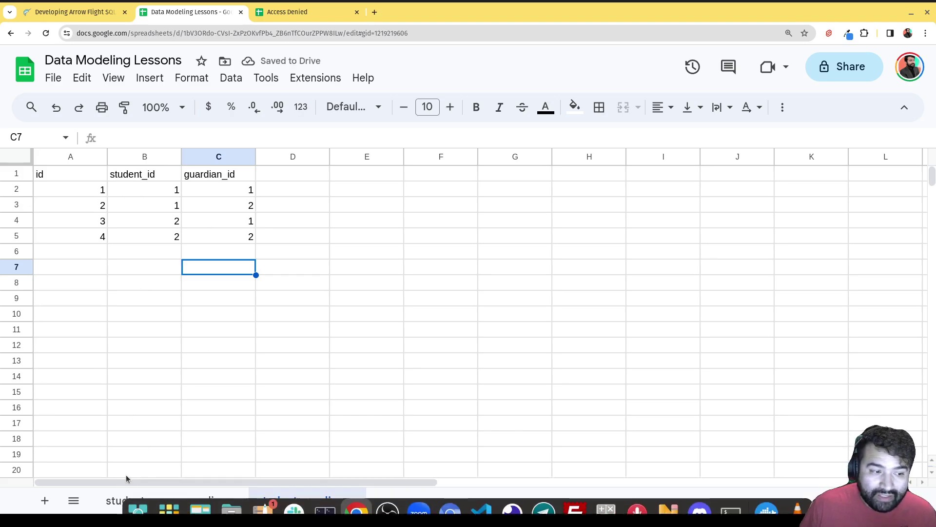
- Compare the students, guardian and studentguardian sheets, then add a blank Sheet4
click(123, 505)
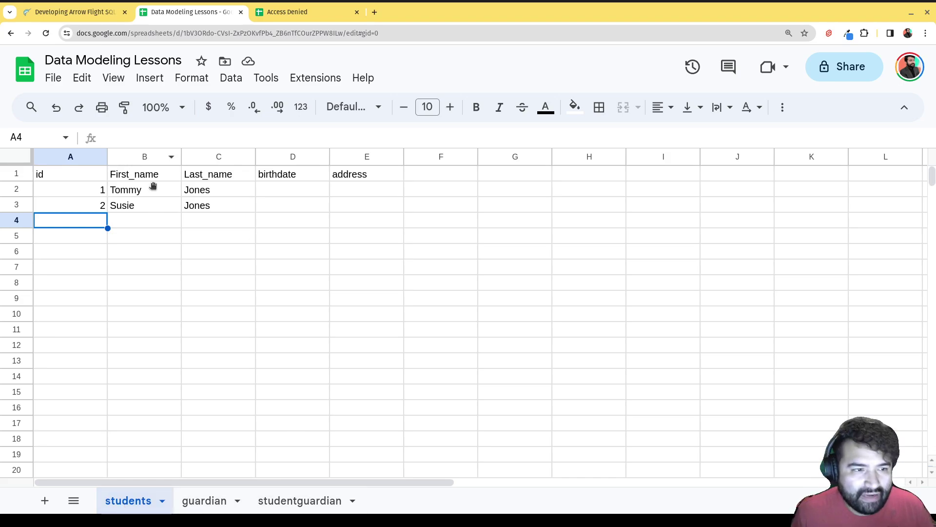
click(173, 252)
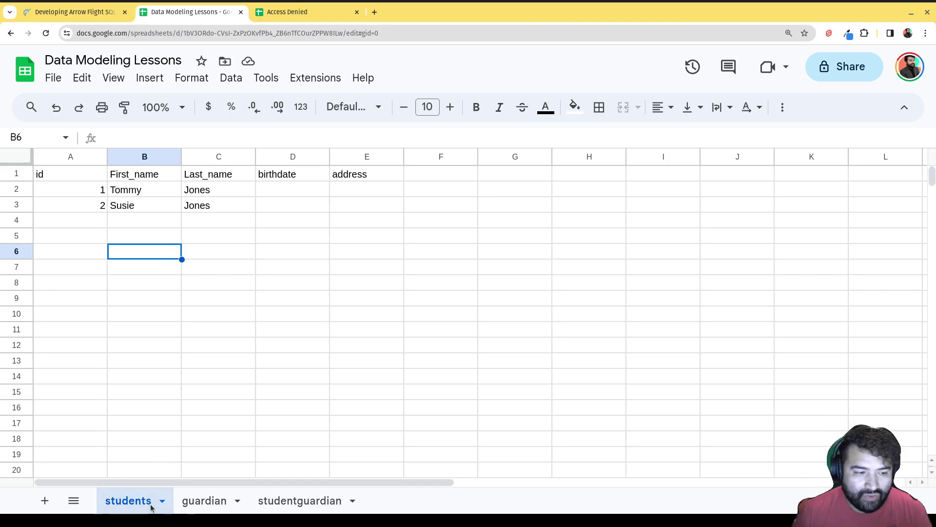
click(213, 504)
click(318, 504)
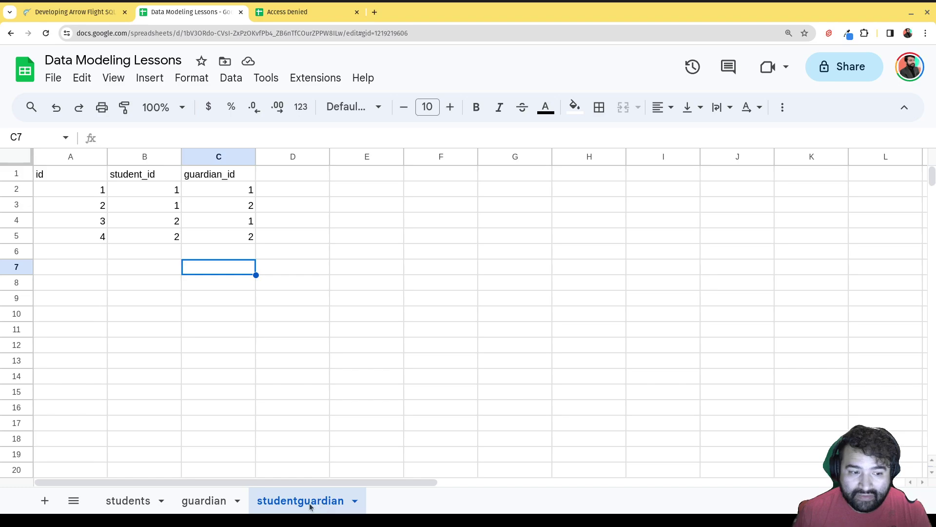
click(112, 502)
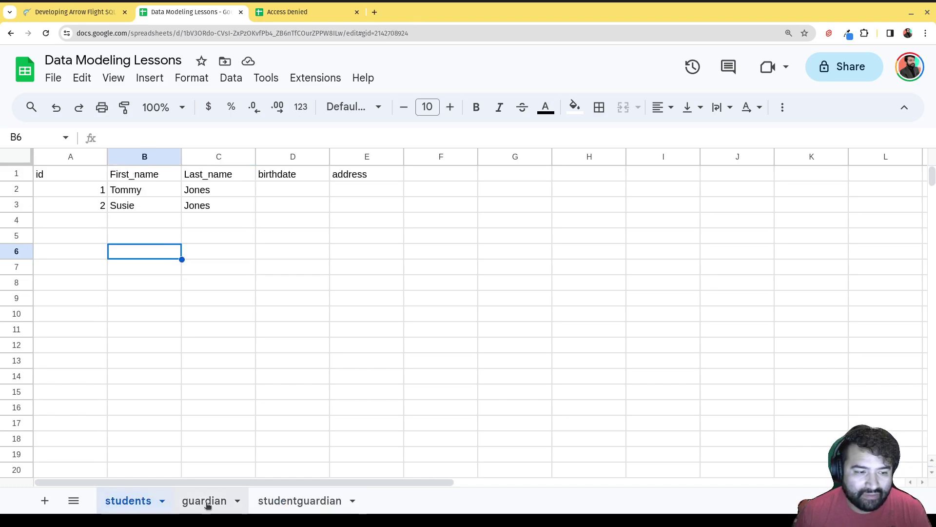
click(205, 503)
click(140, 505)
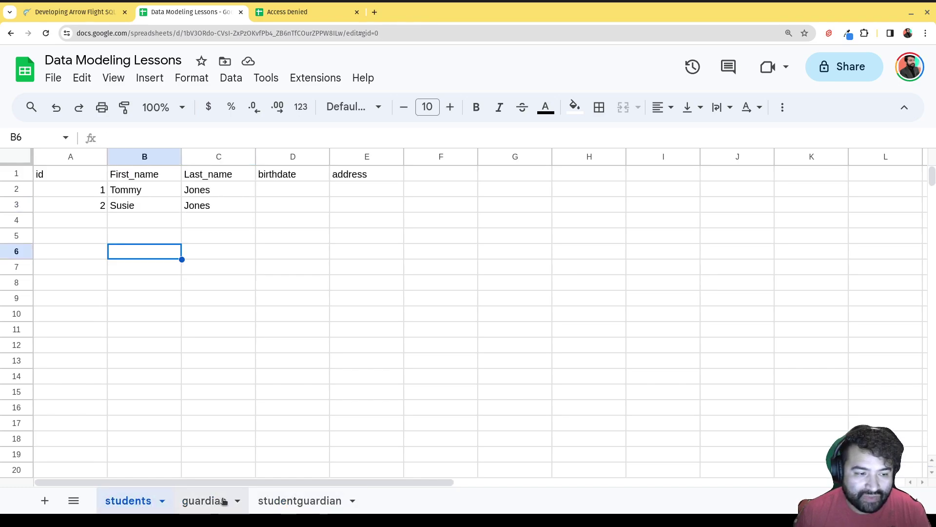
click(215, 504)
click(120, 506)
click(201, 508)
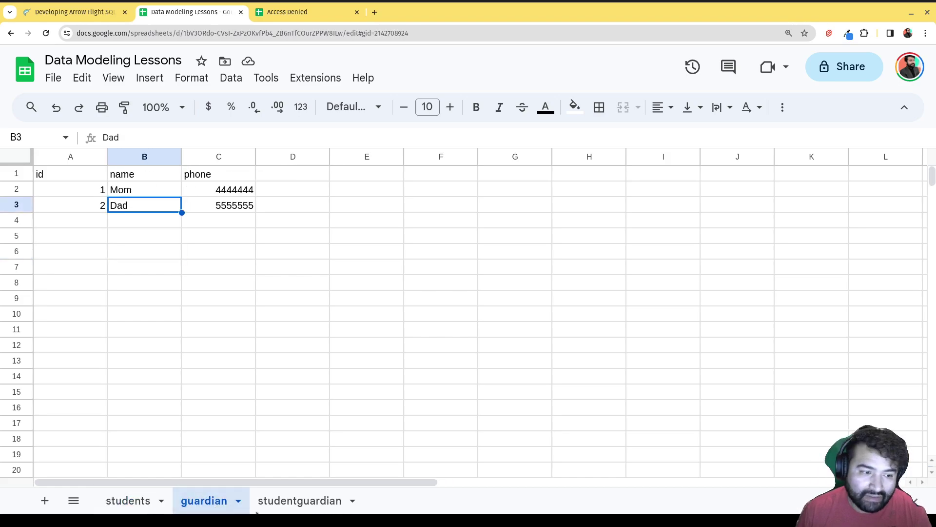
click(302, 503)
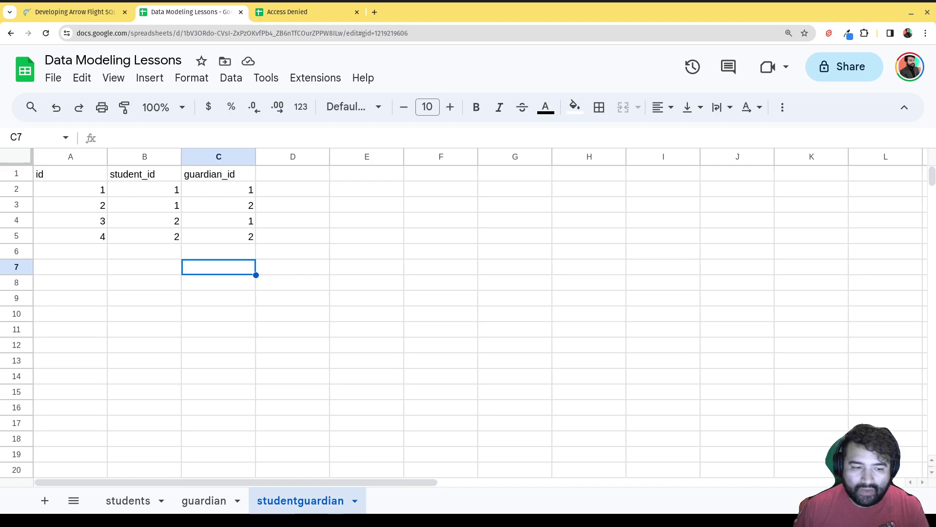
click(217, 504)
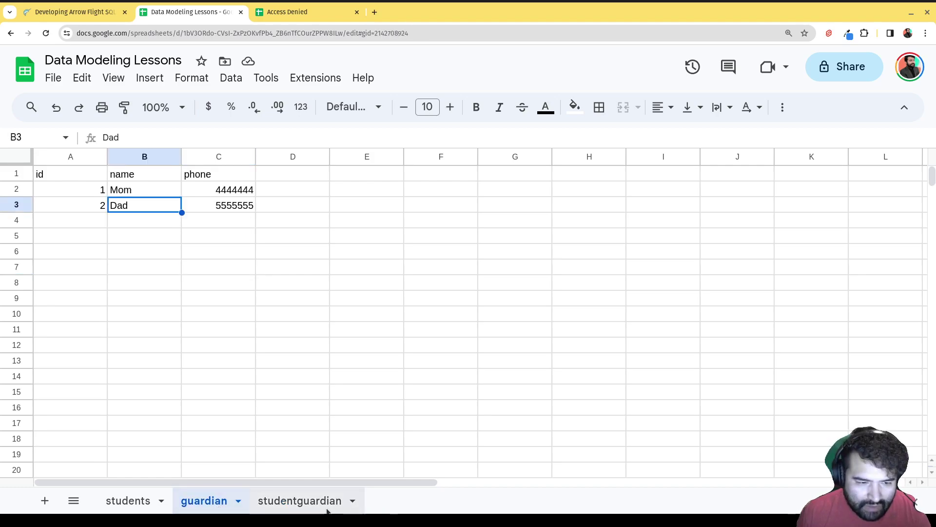
click(341, 510)
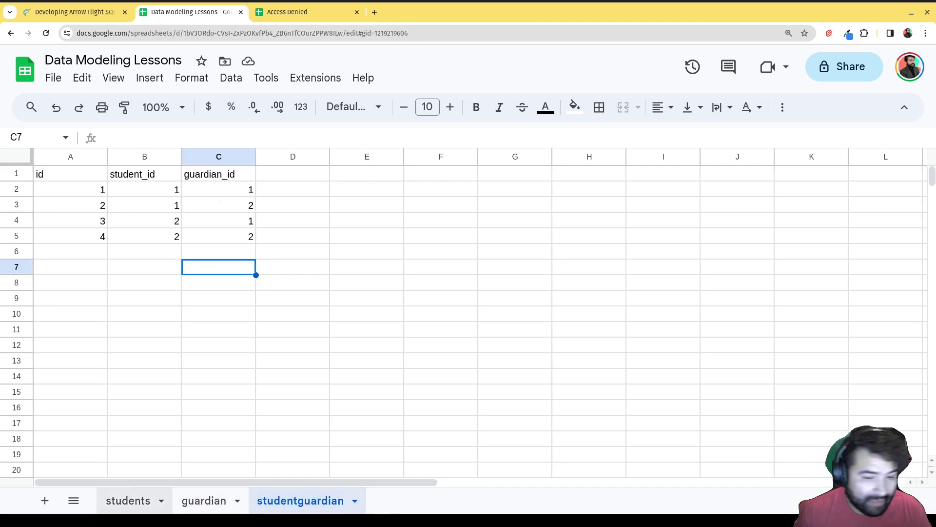
click(45, 501)
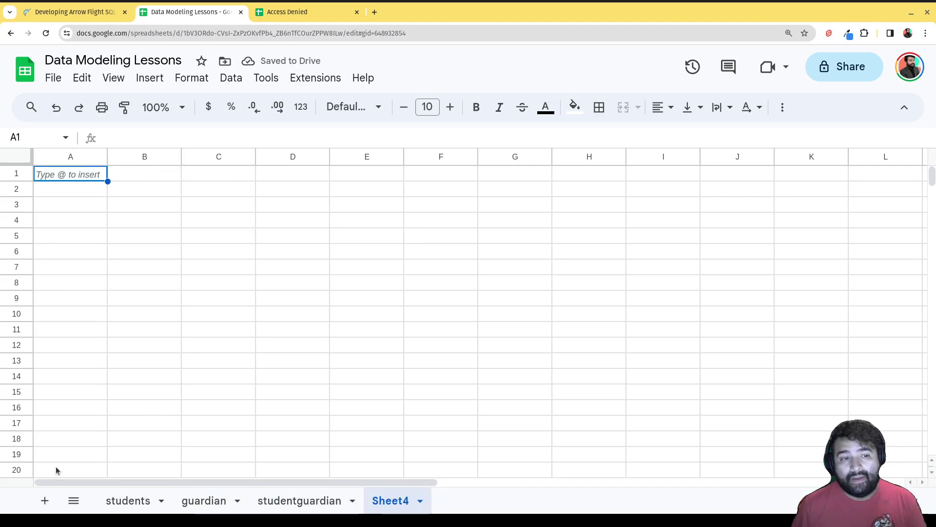
- Rename Sheet4 to 'detentions'
double_click(391, 501)
text(deter)
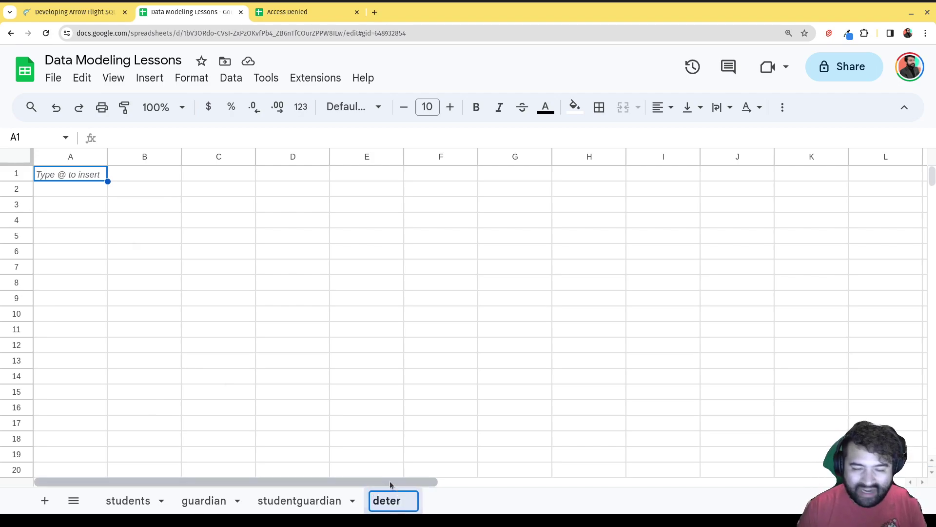
key(BackSpace)
text(ntio)
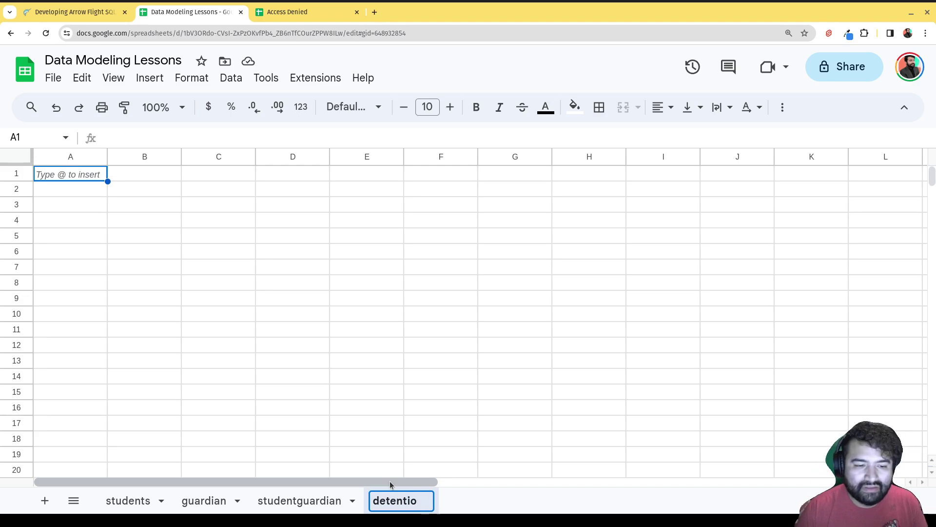
text(ns)
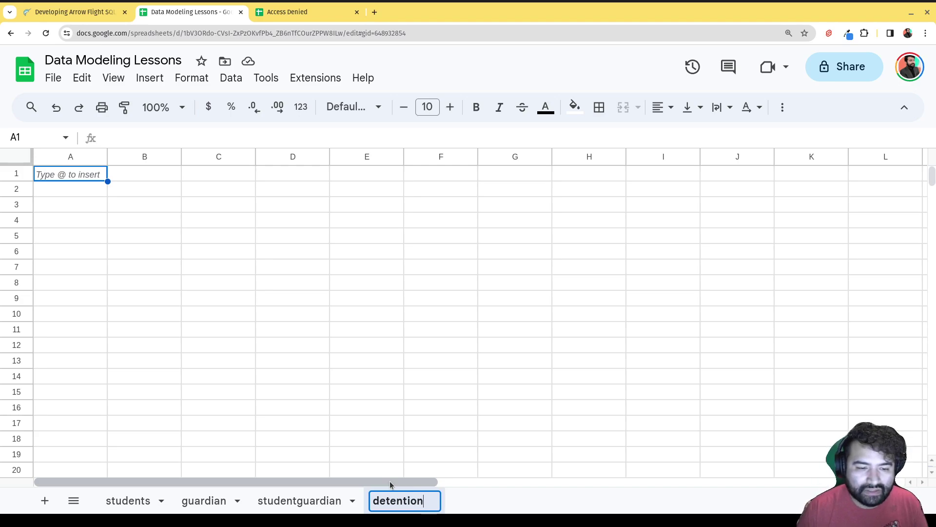
click(243, 381)
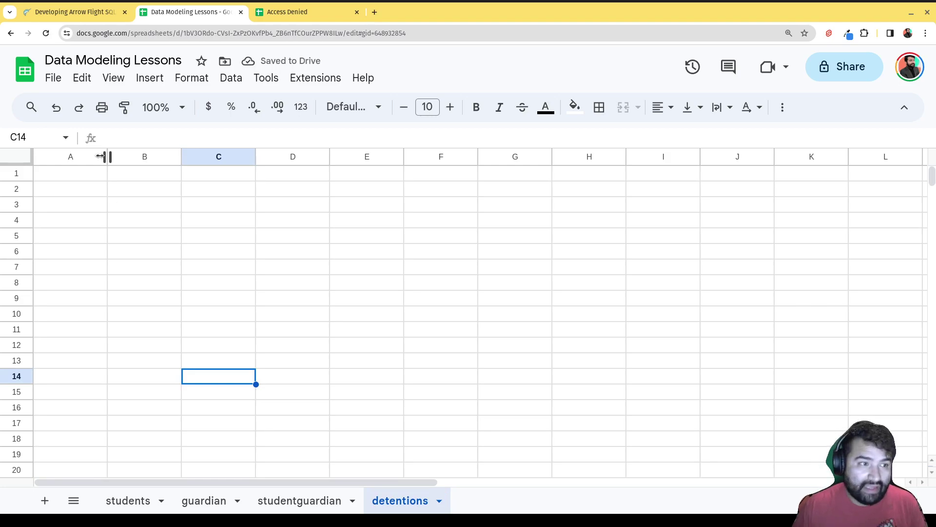
click(85, 174)
- Enter the headers id, student_id, date and infraction across A1 to D1 of detentions
double_click(84, 174)
text(id)
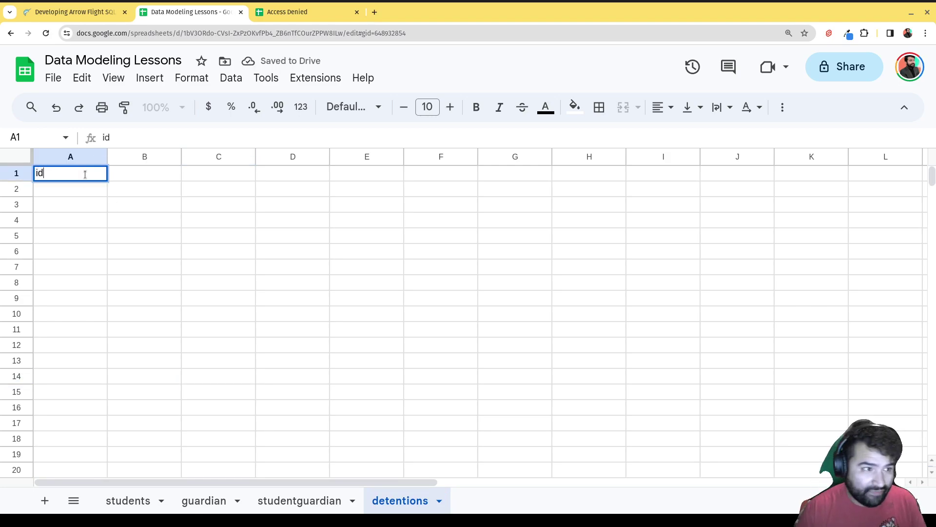
key(Tab)
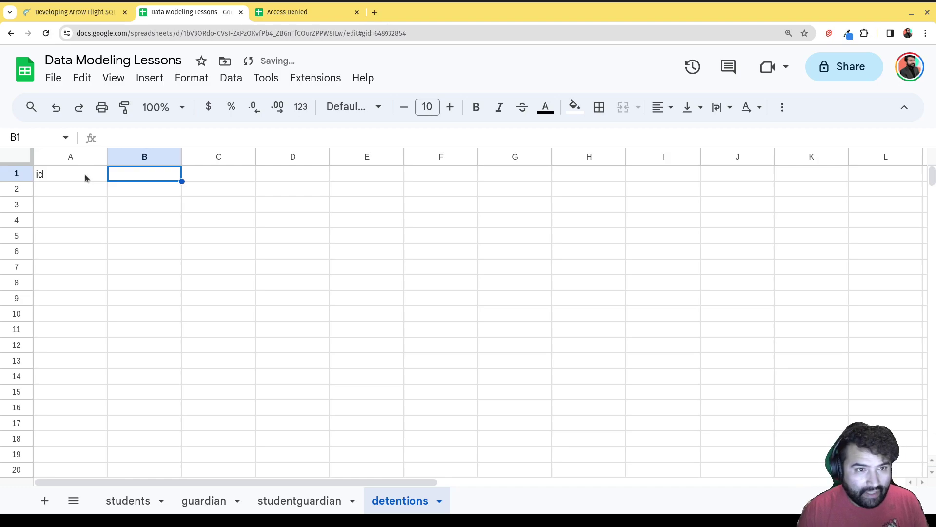
key(Return)
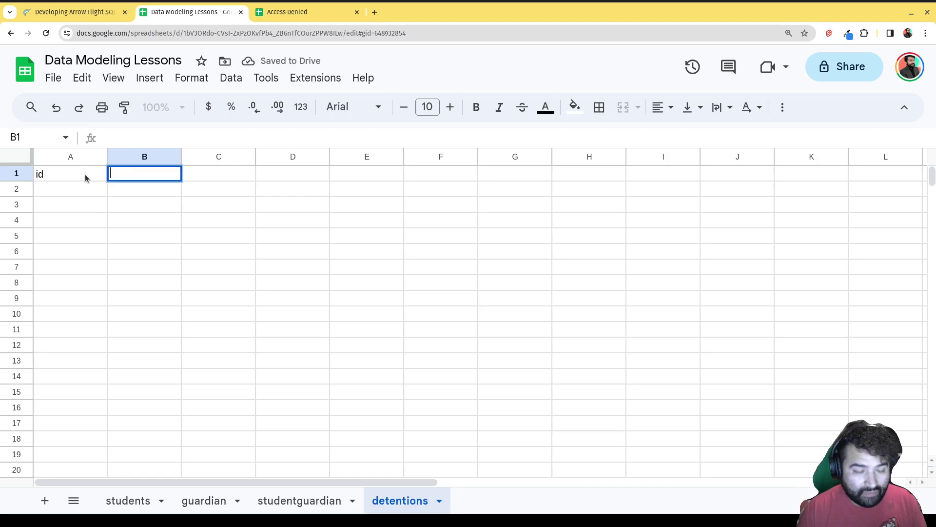
text(student_)
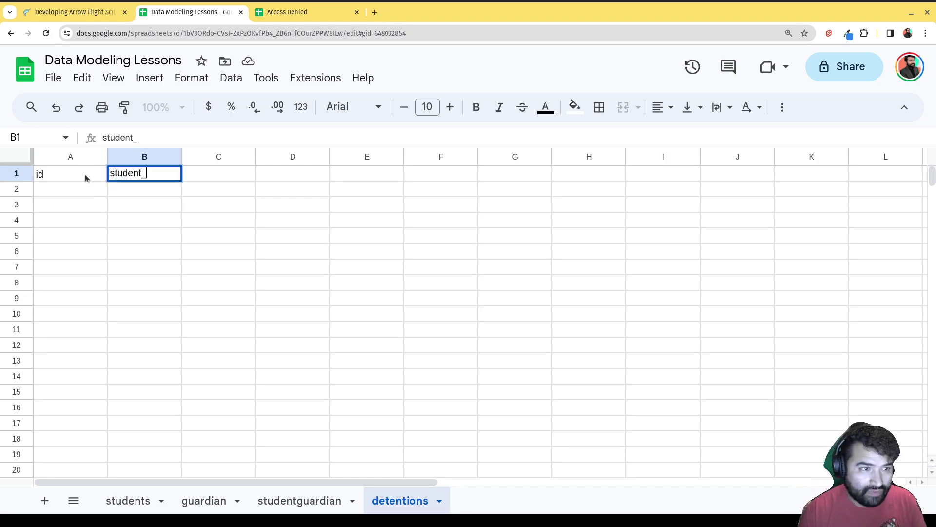
text(id)
key(Tab)
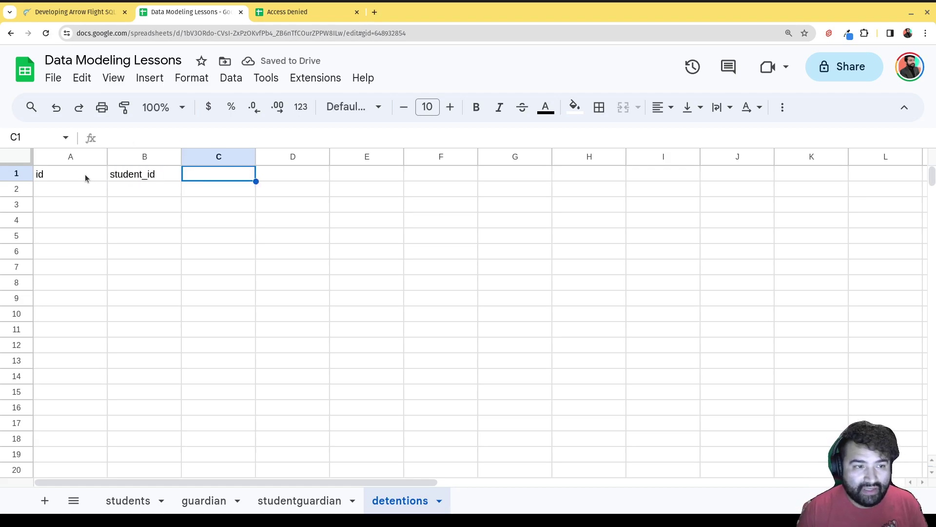
text(date)
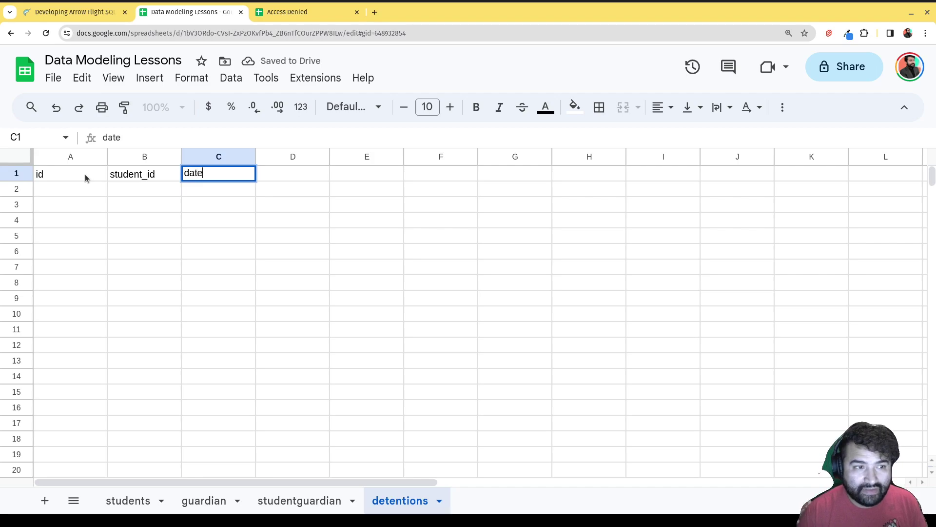
key(Tab)
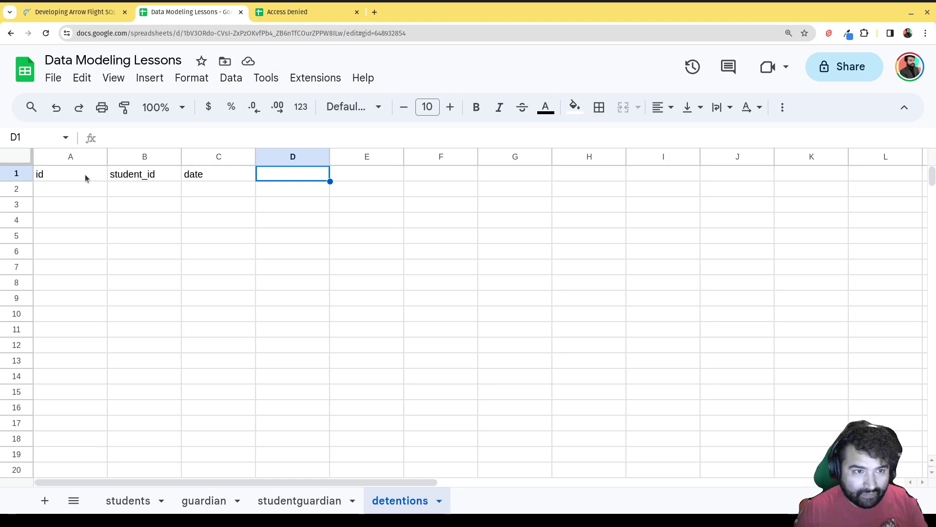
text(infracti)
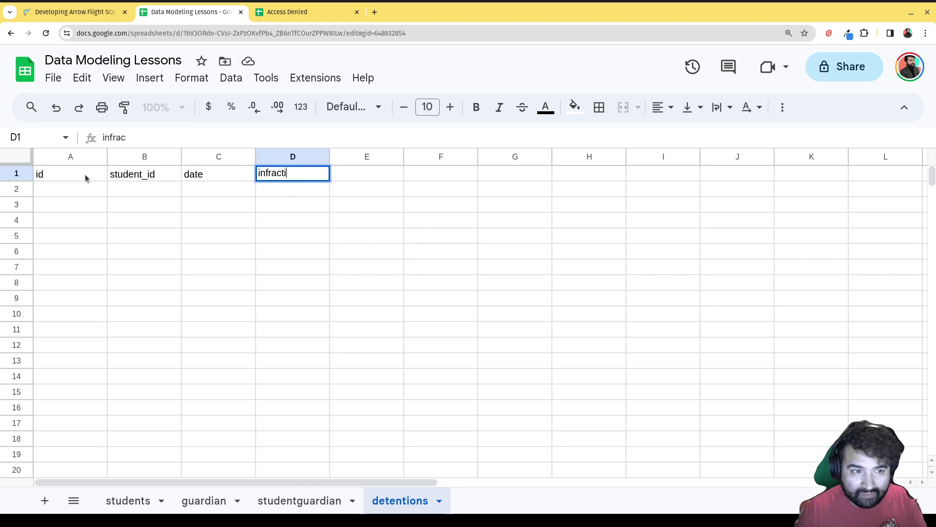
text(on)
click(175, 299)
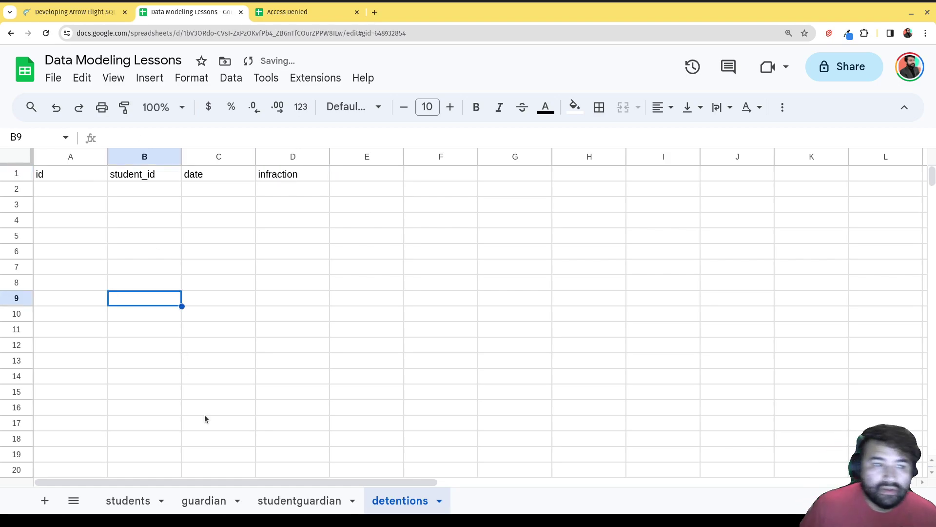